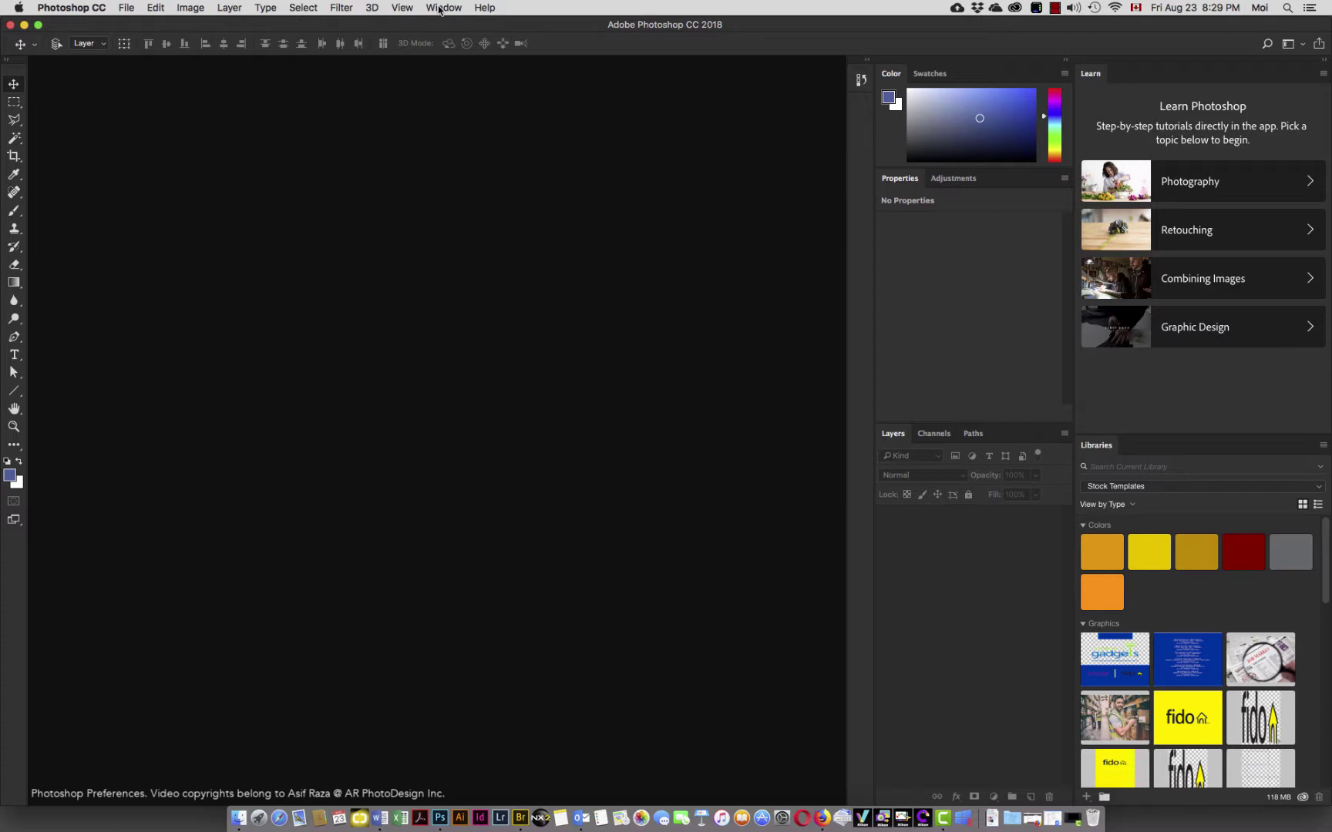
# Reset the Essentials workspace to its defaults, then change to the Photography workspace layout
pyautogui.click(438, 9)
pyautogui.moveTo(453, 38)
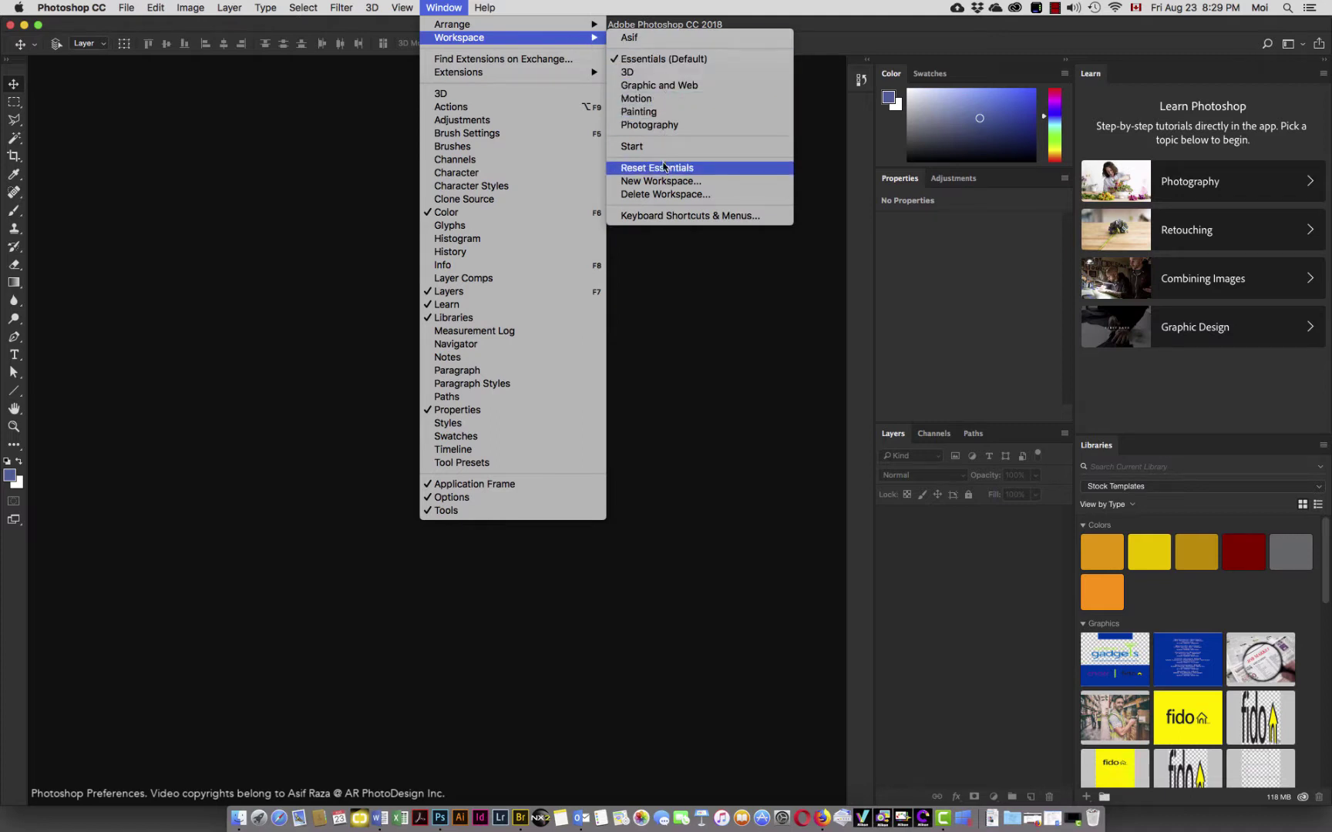
pyautogui.click(663, 173)
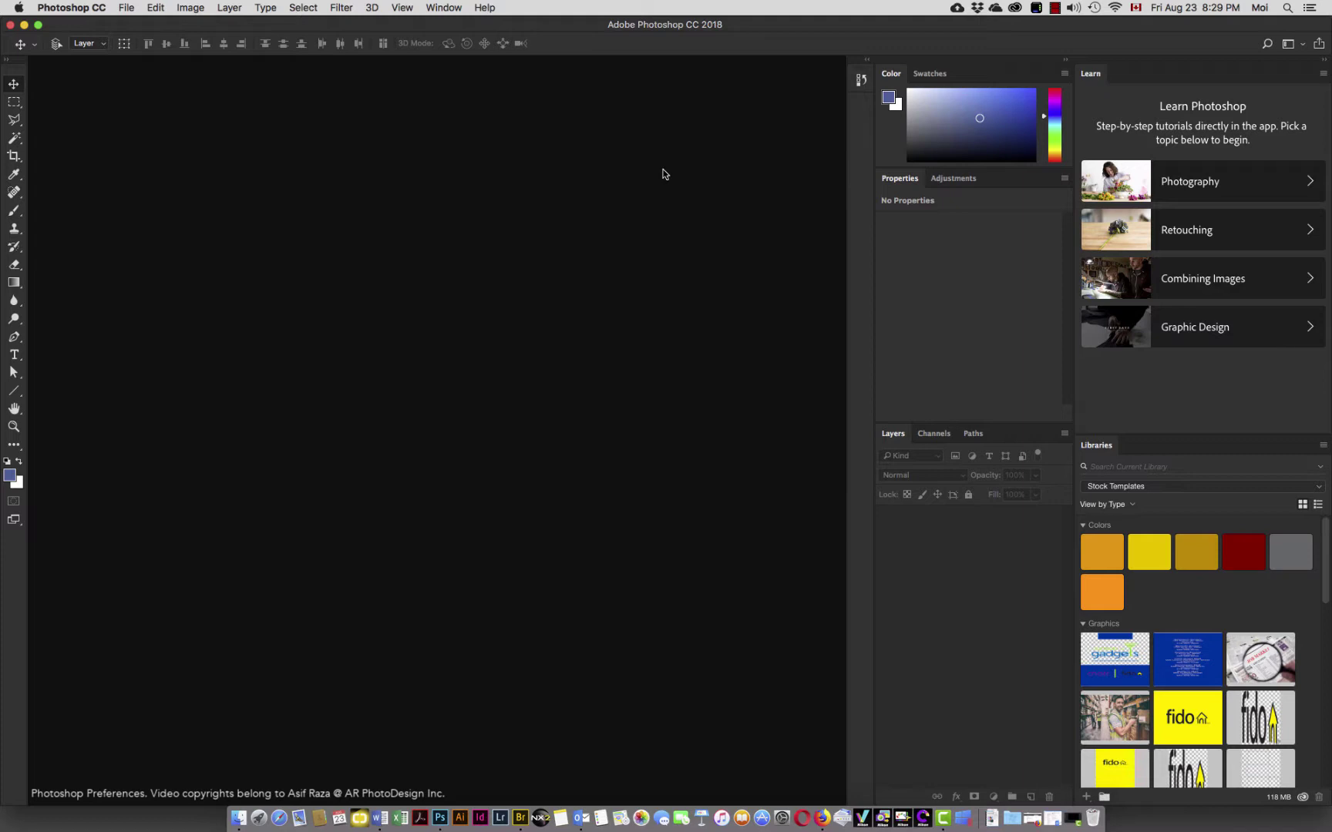
pyautogui.click(448, 10)
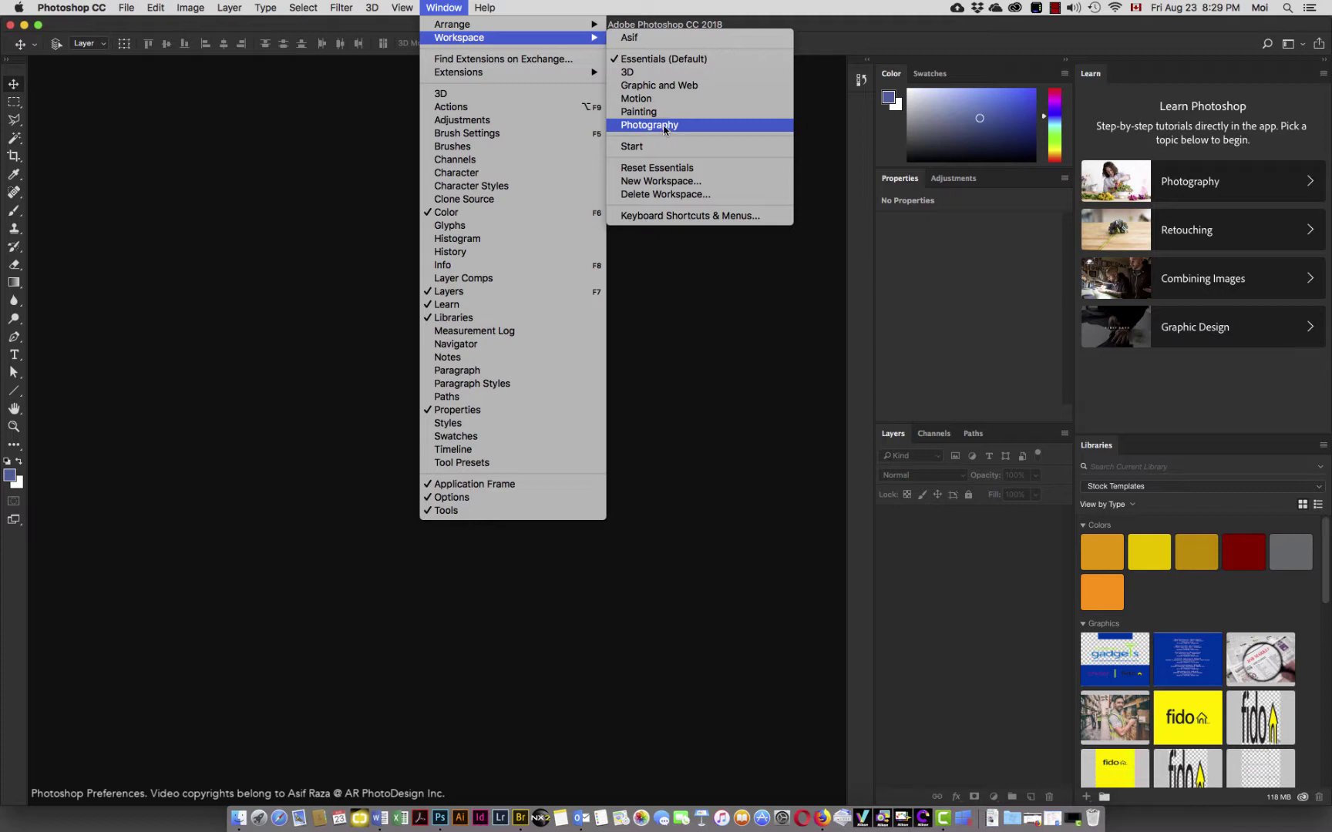
pyautogui.click(665, 129)
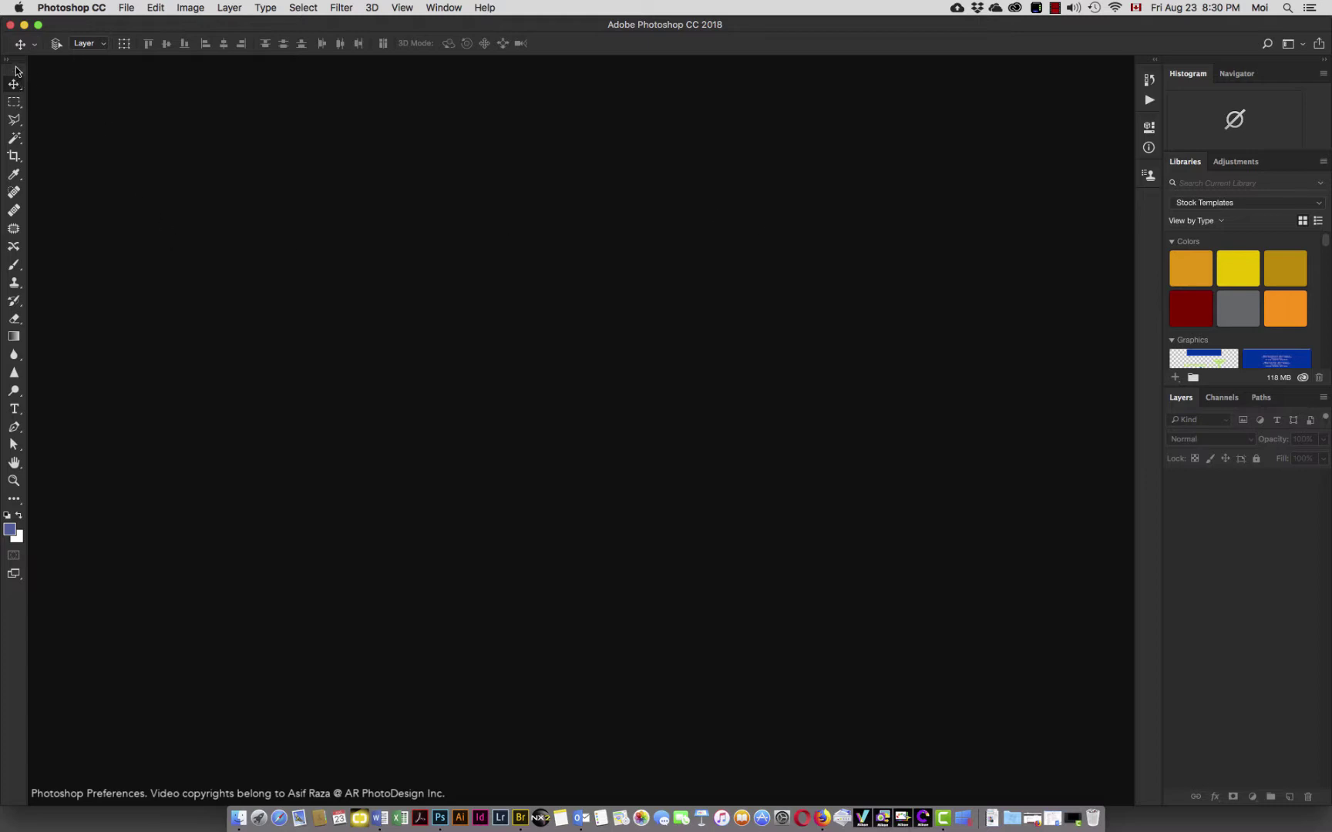
pyautogui.moveTo(15, 69); pyautogui.dragTo(216, 109)
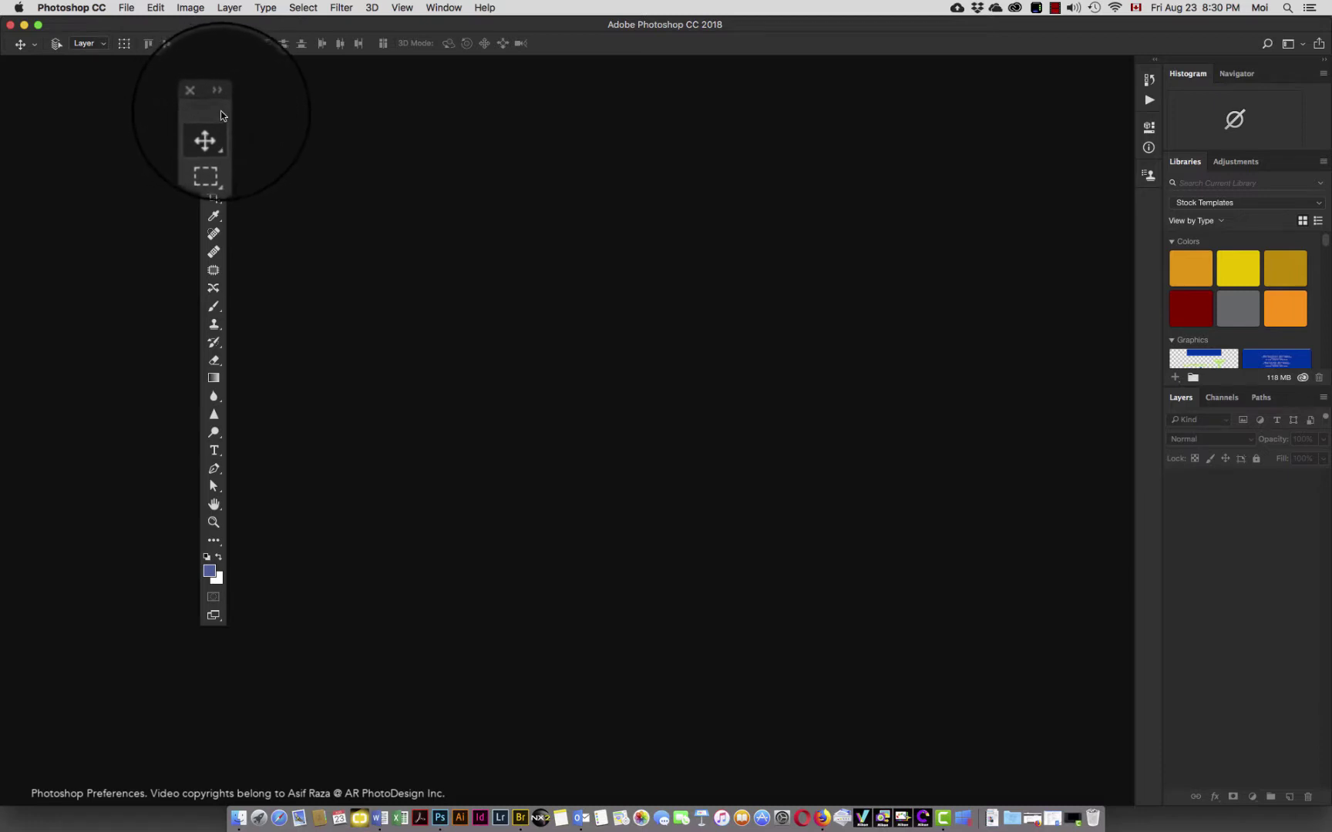
pyautogui.moveTo(216, 113); pyautogui.dragTo(14, 87)
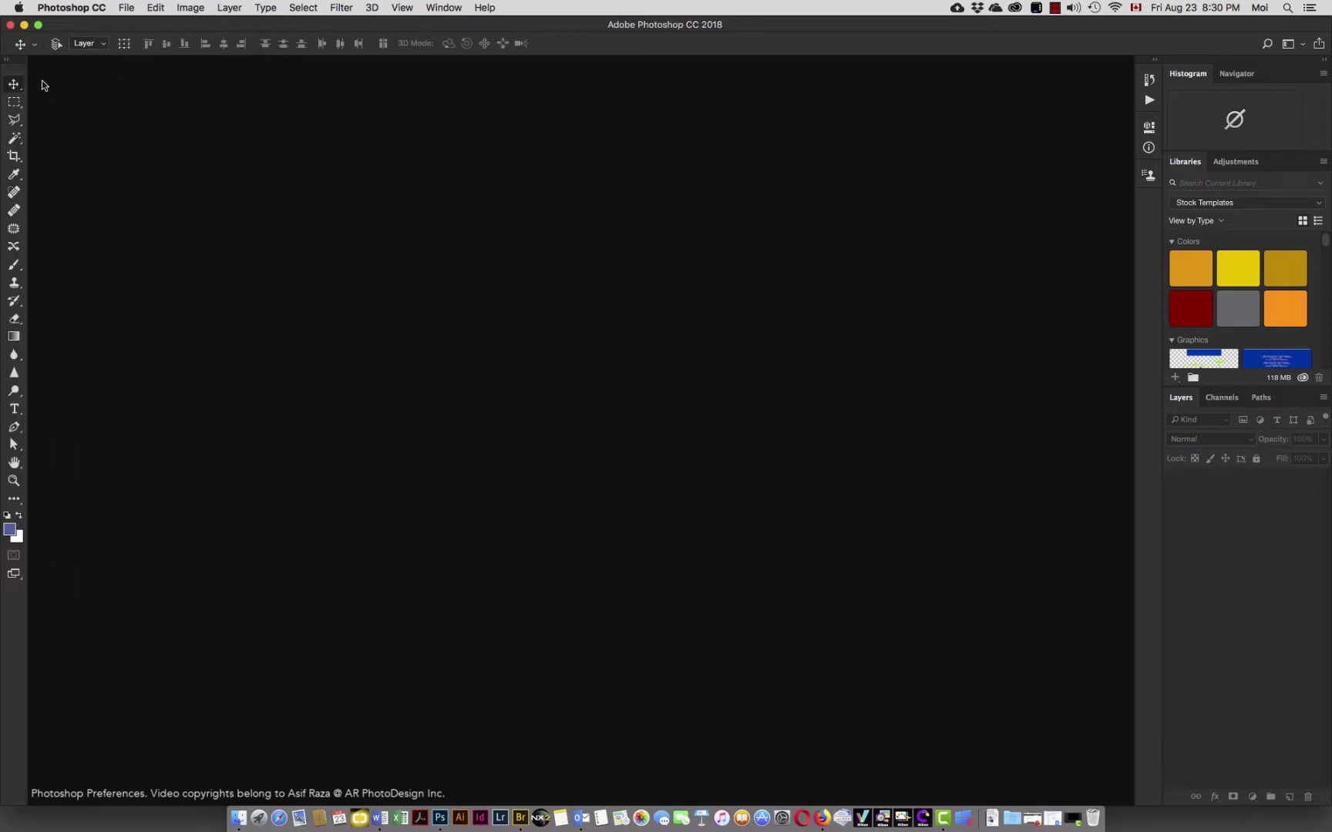
pyautogui.moveTo(17, 62); pyautogui.dragTo(175, 106)
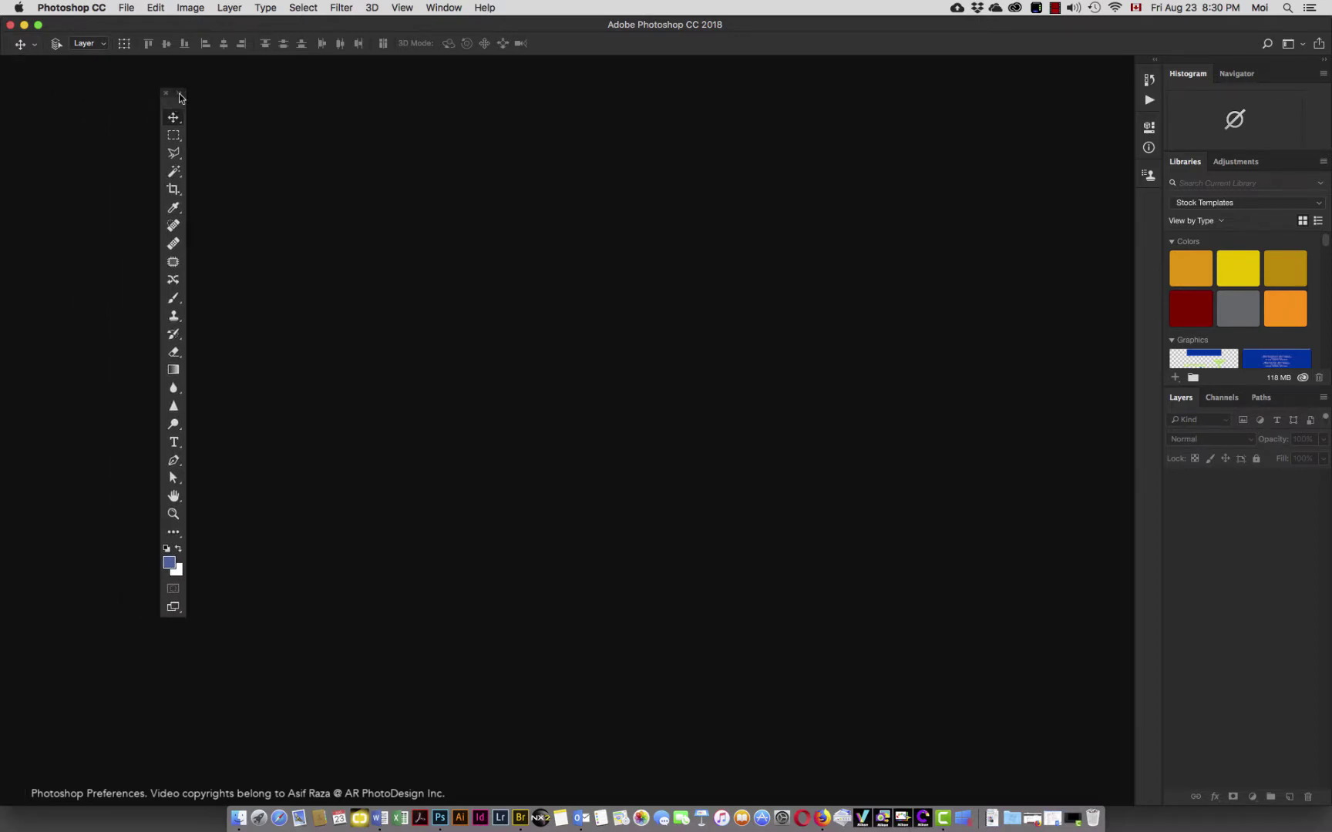
pyautogui.click(179, 93)
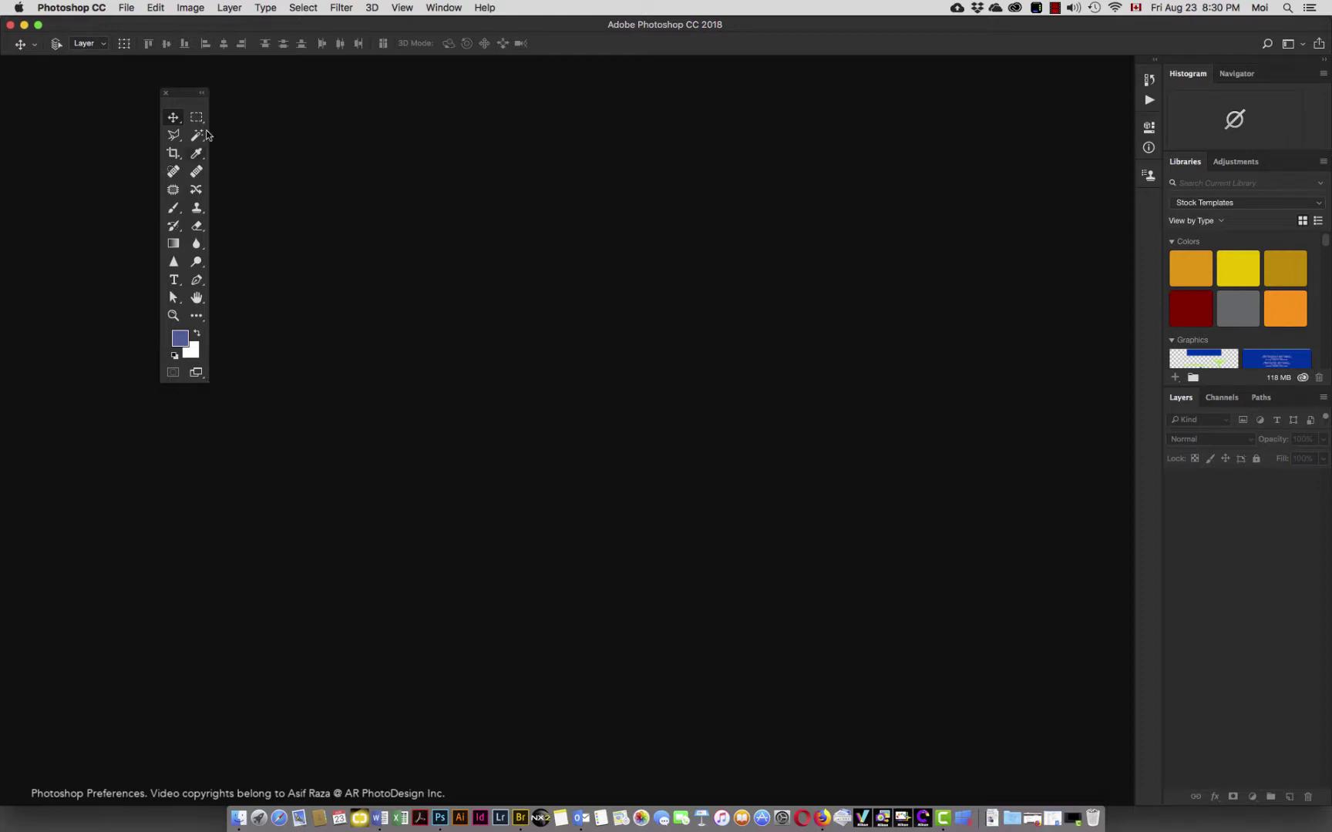
pyautogui.moveTo(194, 101); pyautogui.dragTo(7, 98)
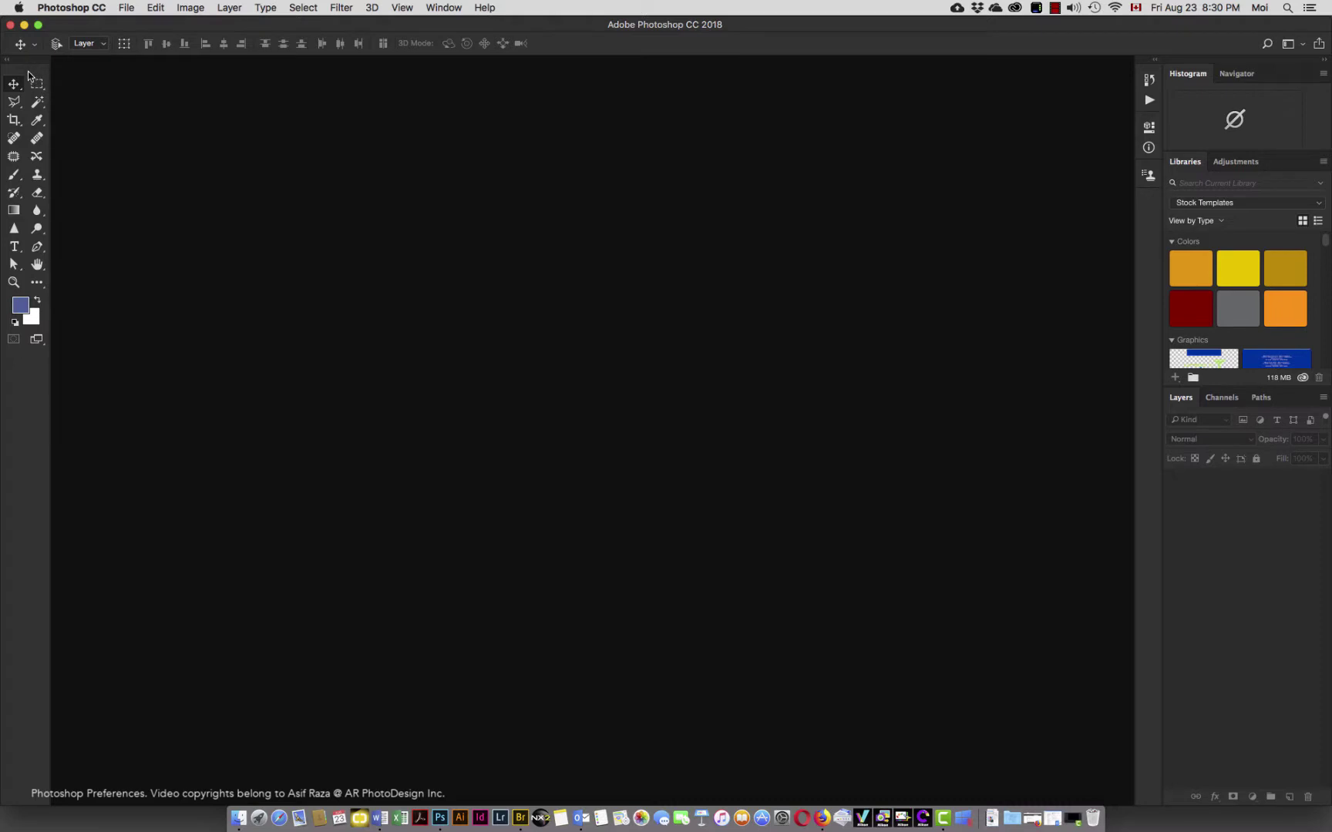
pyautogui.click(6, 60)
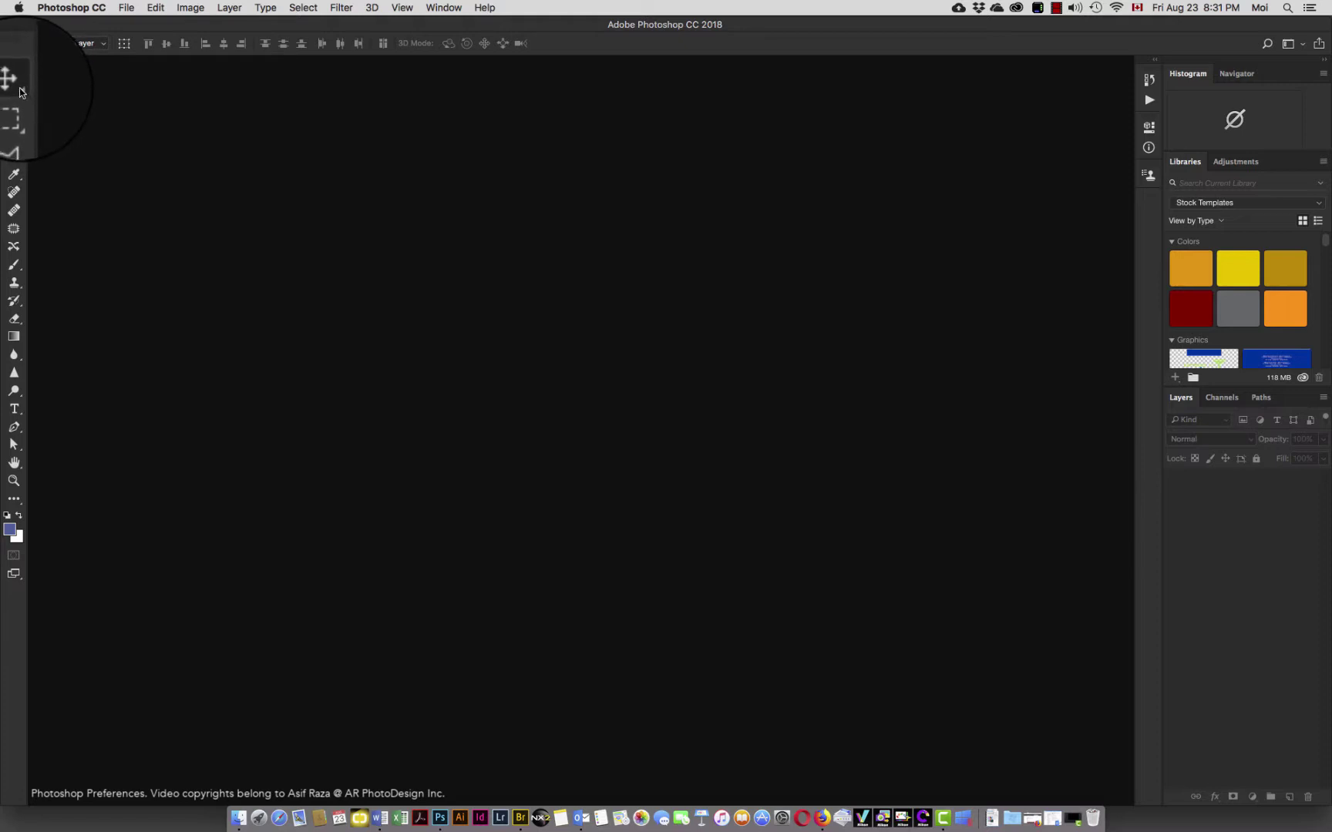
# Step from Move through the Rectangular Marquee and Lasso groups, leaving Polygonal Lasso active
pyautogui.rightClick(20, 91)
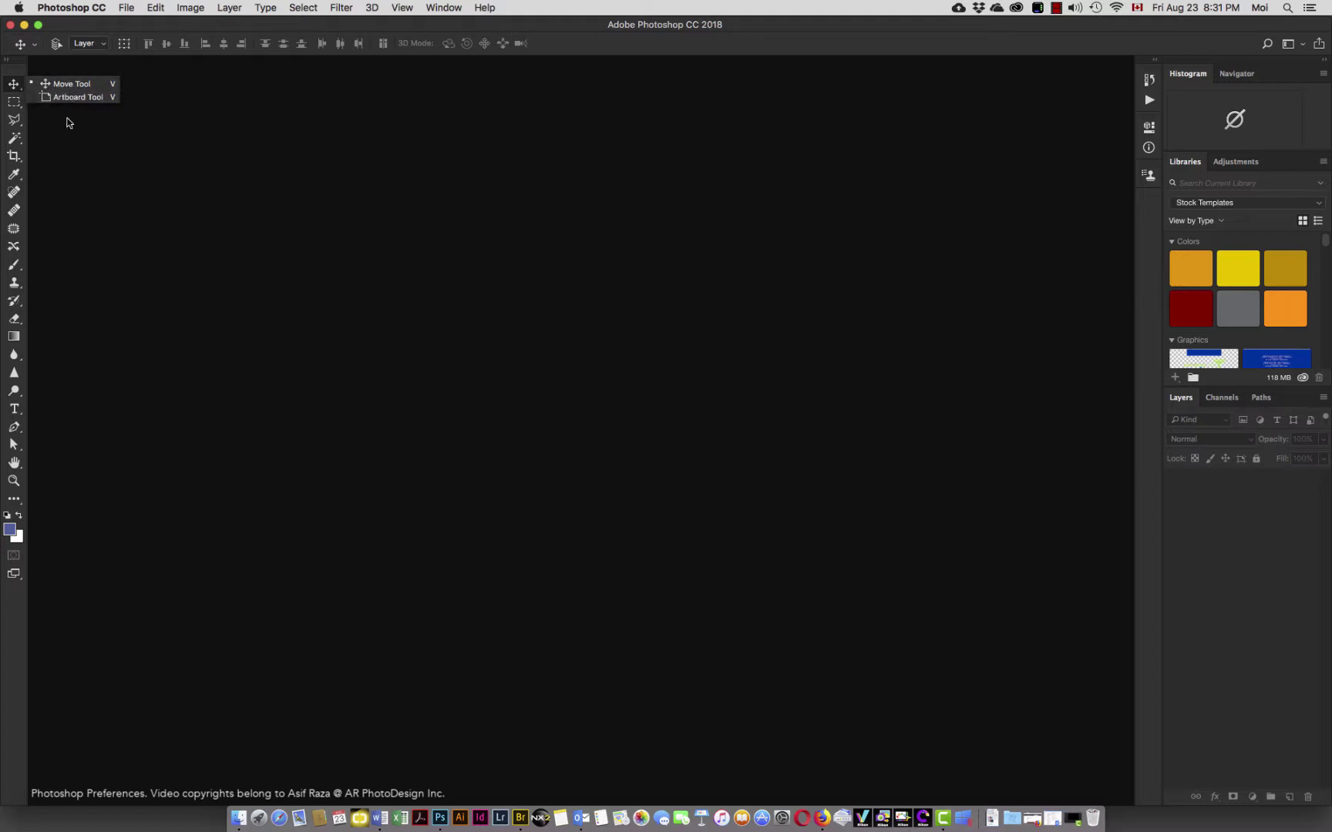
pyautogui.click(15, 106)
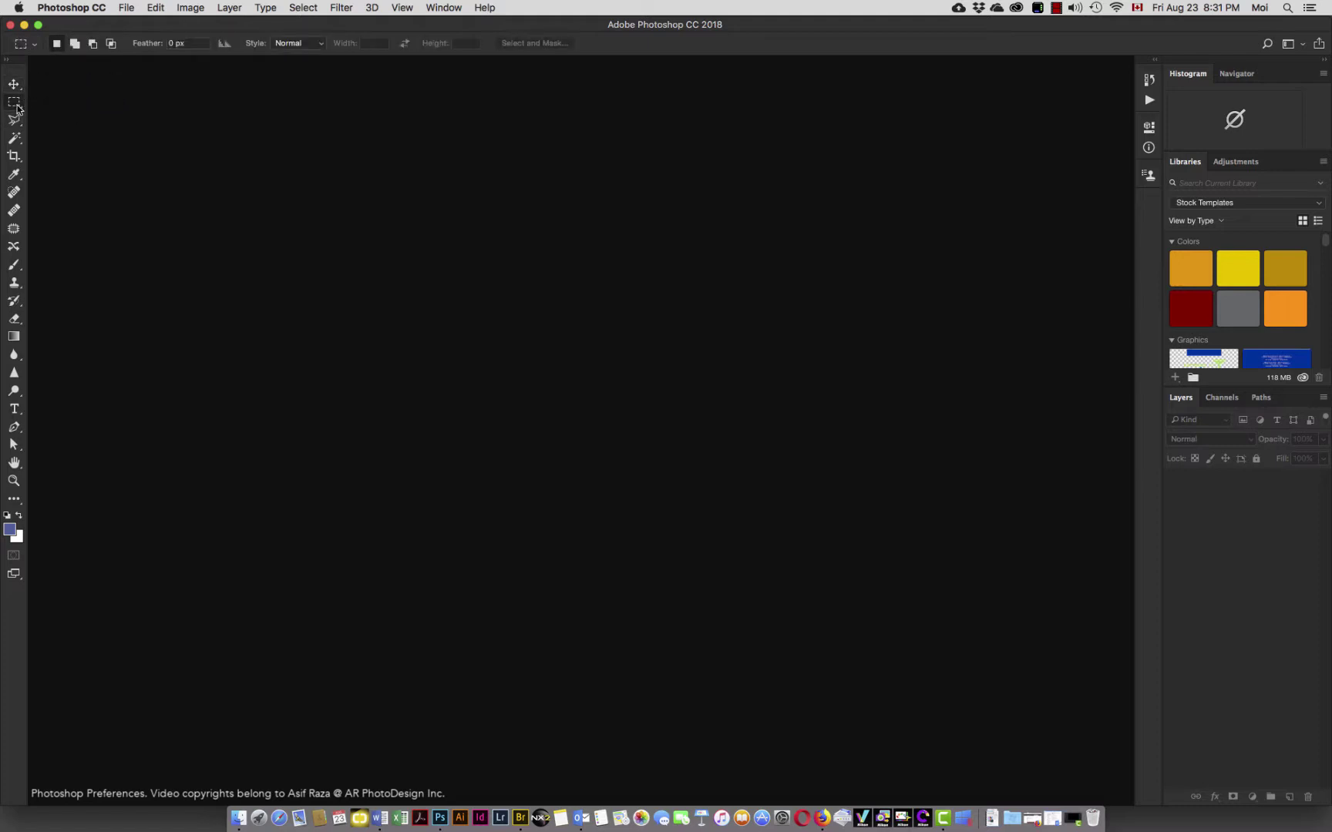
pyautogui.rightClick(16, 109)
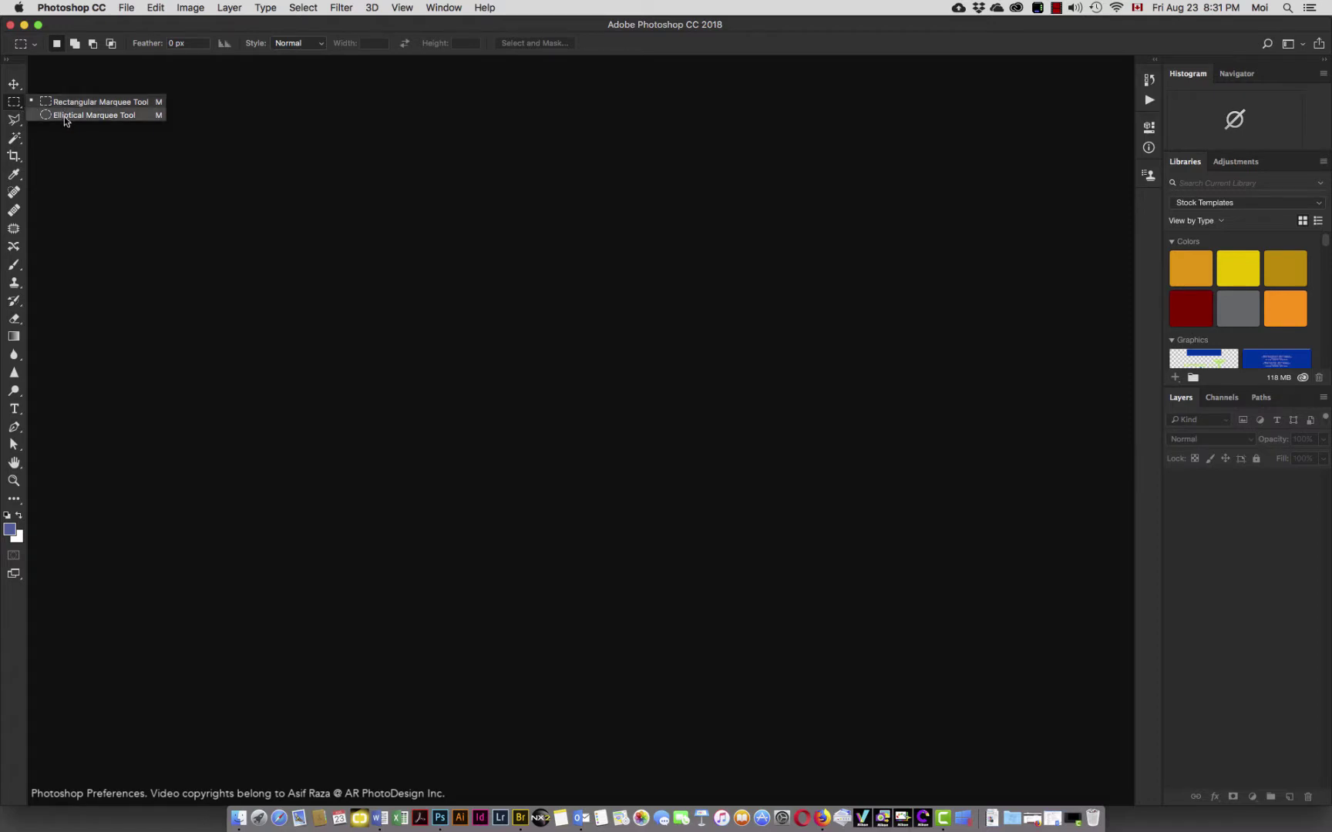
pyautogui.click(17, 123)
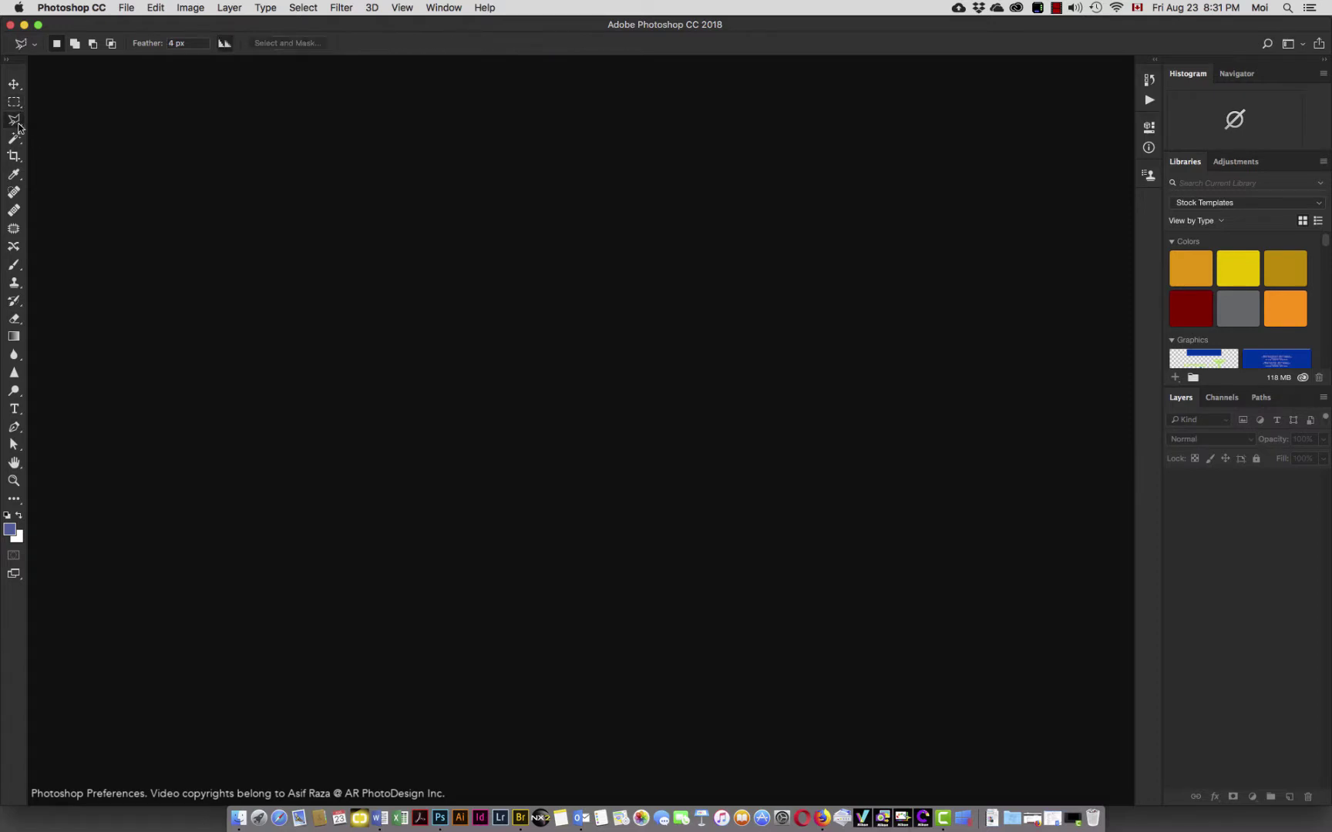
pyautogui.rightClick(19, 128)
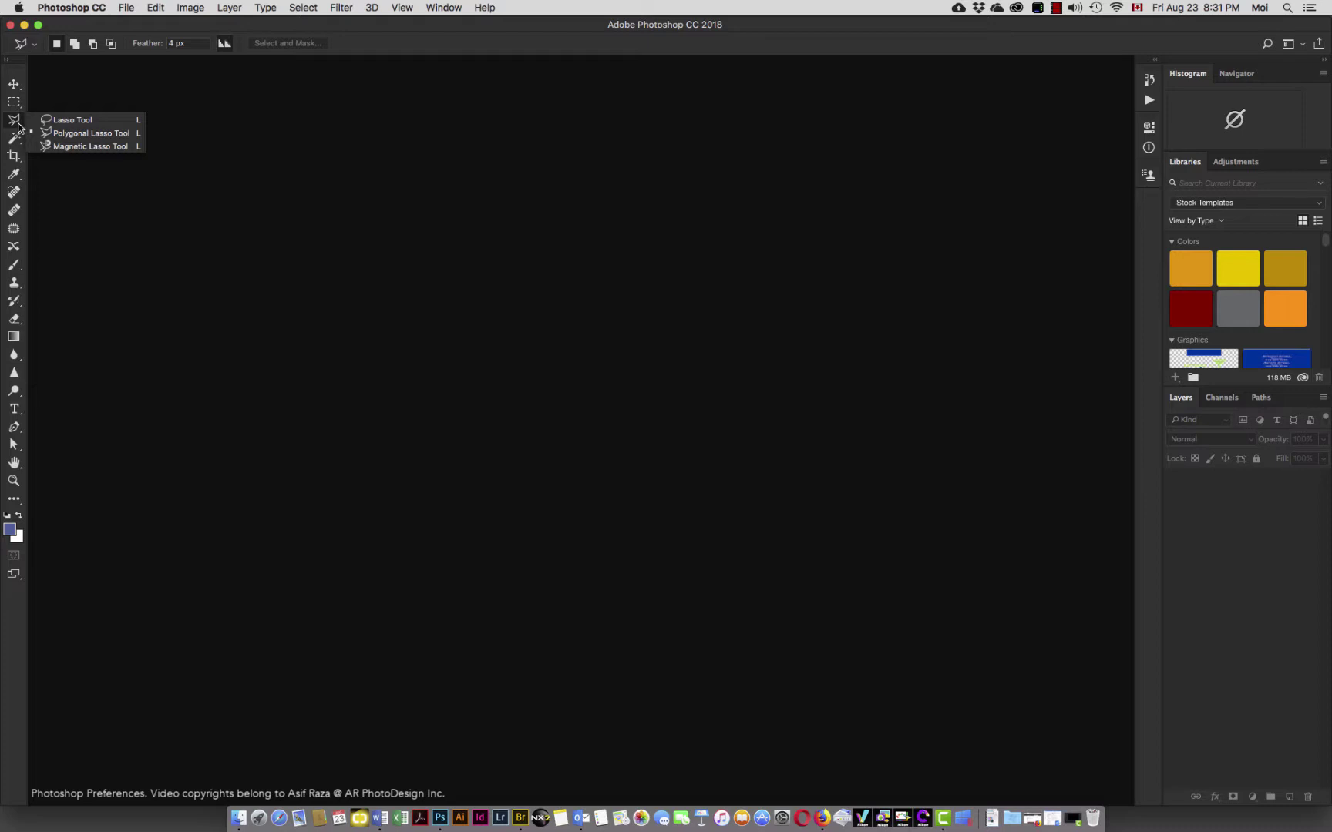
pyautogui.click(19, 128)
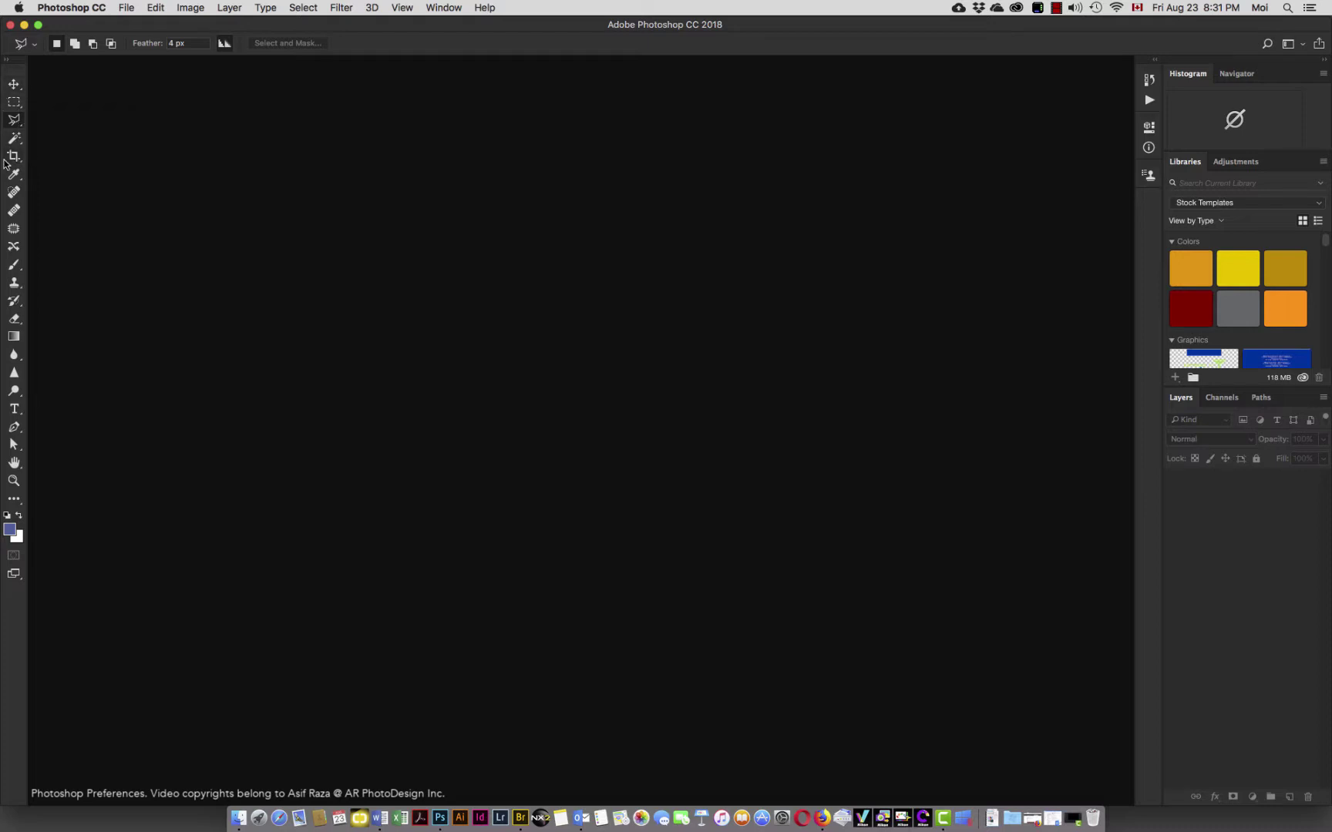
pyautogui.rightClick(19, 123)
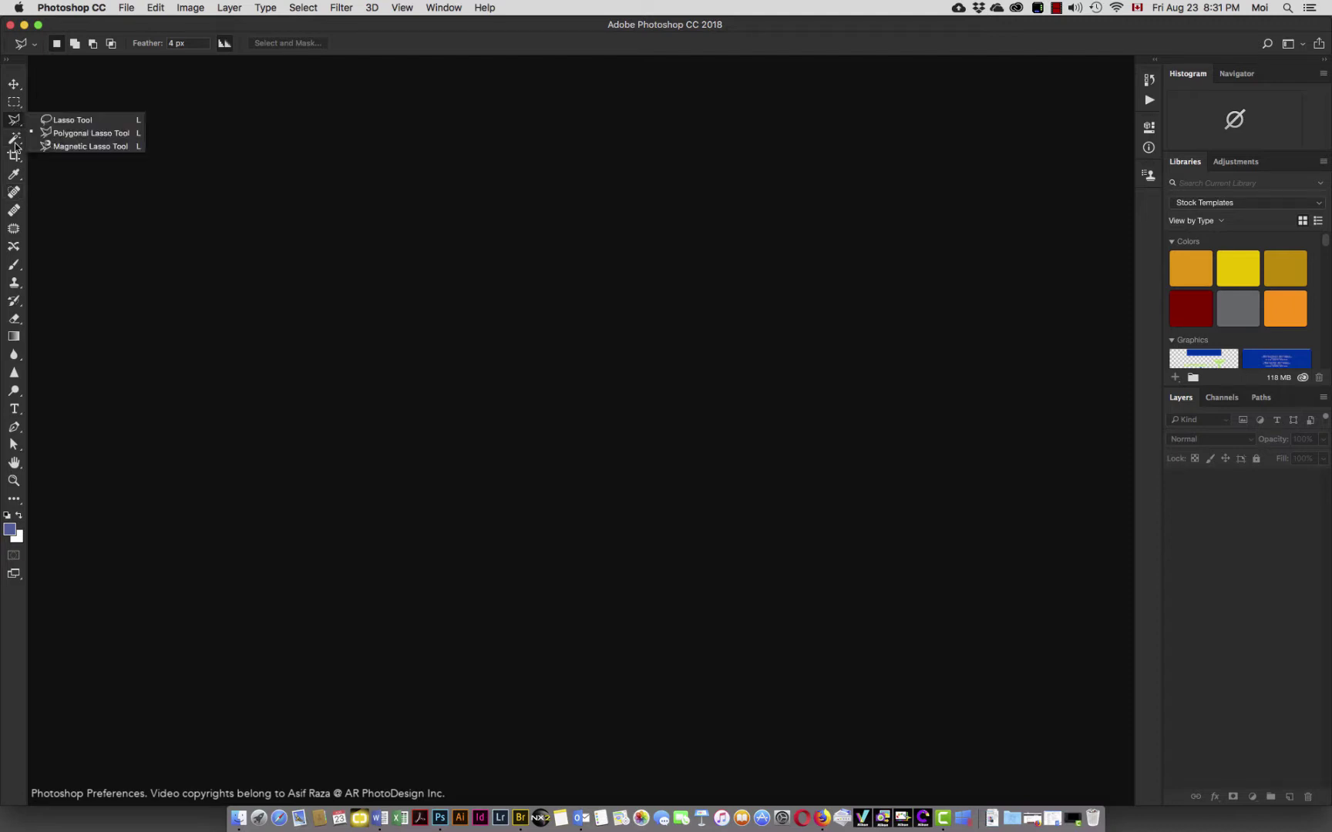
pyautogui.click(17, 121)
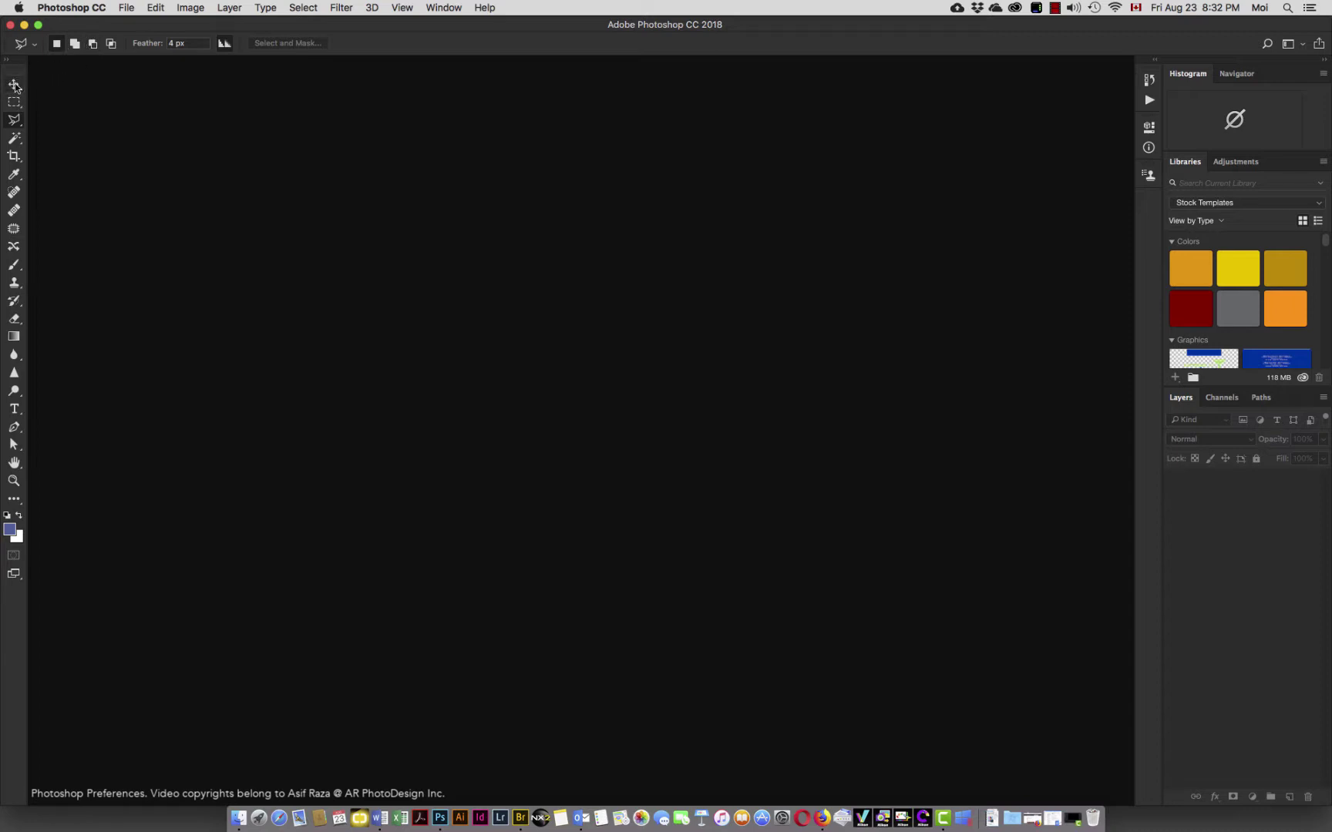
# Try the Move, Artboard and Rectangular Marquee tools, ending with the plain Lasso active
pyautogui.click(15, 85)
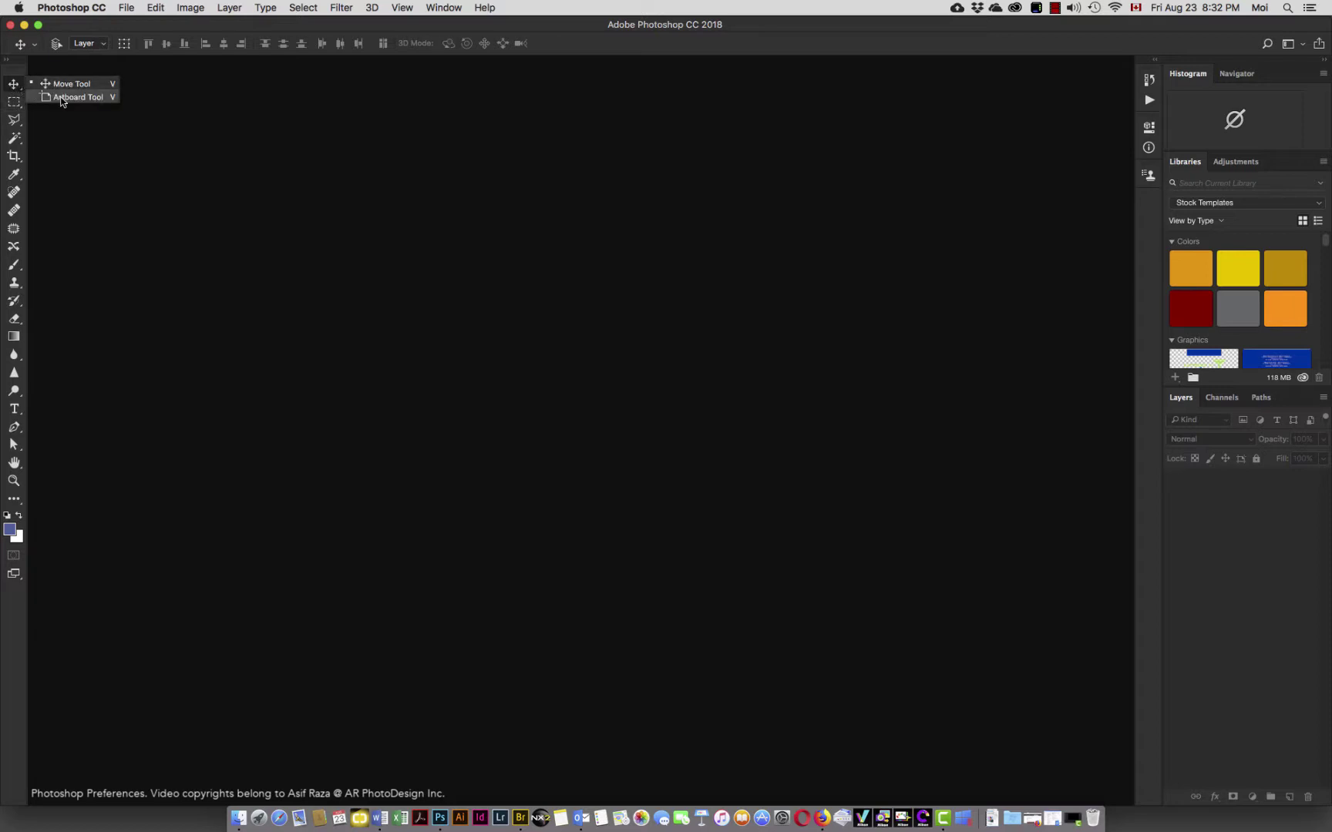
pyautogui.click(62, 100)
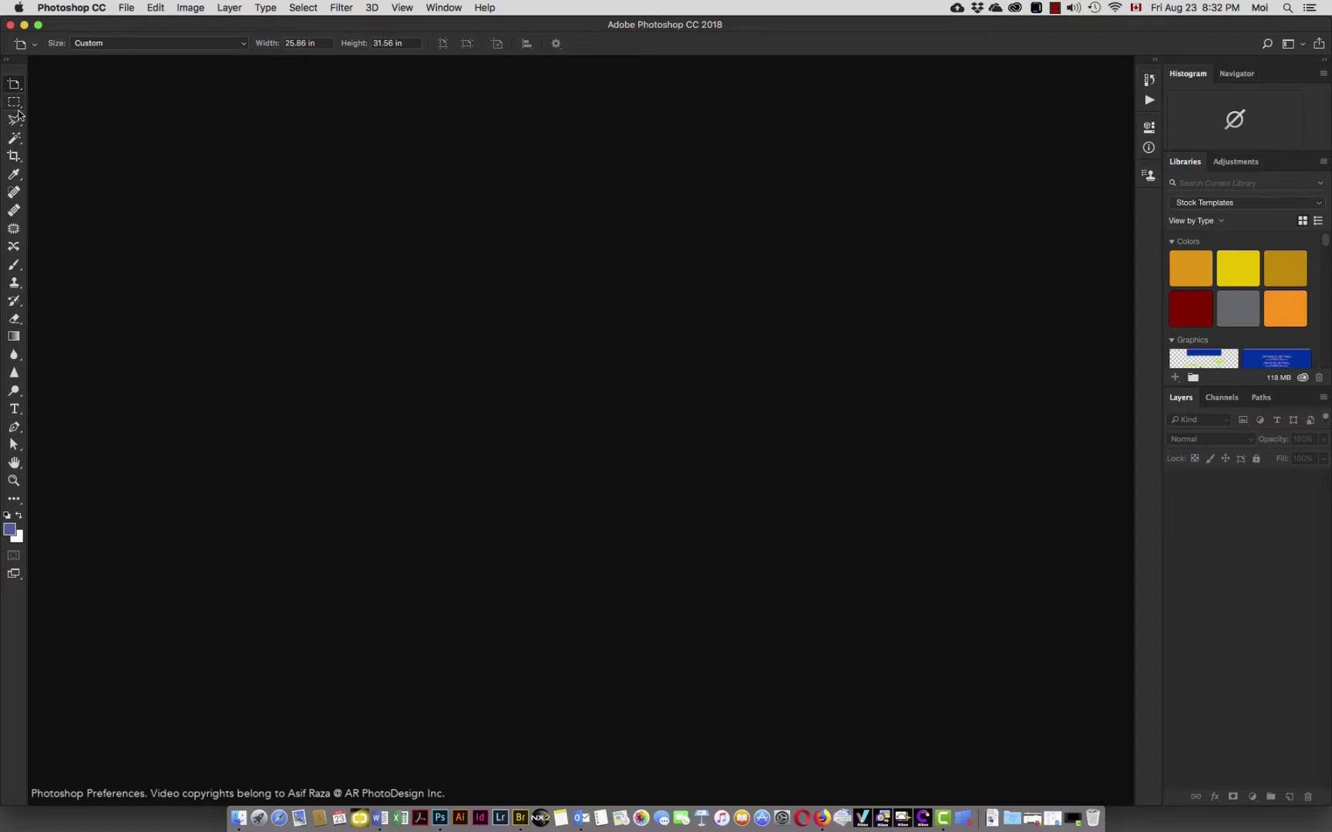
pyautogui.click(15, 102)
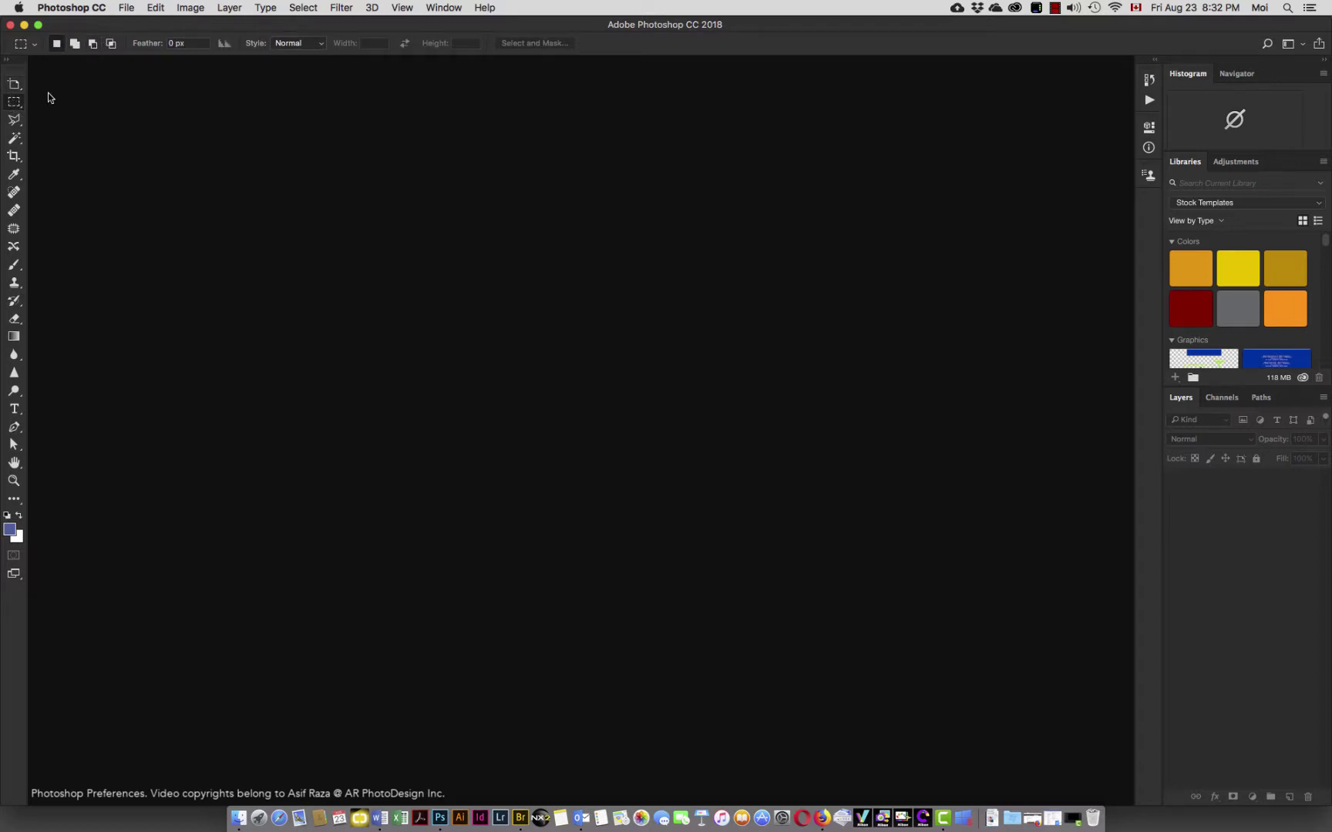
pyautogui.click(13, 120)
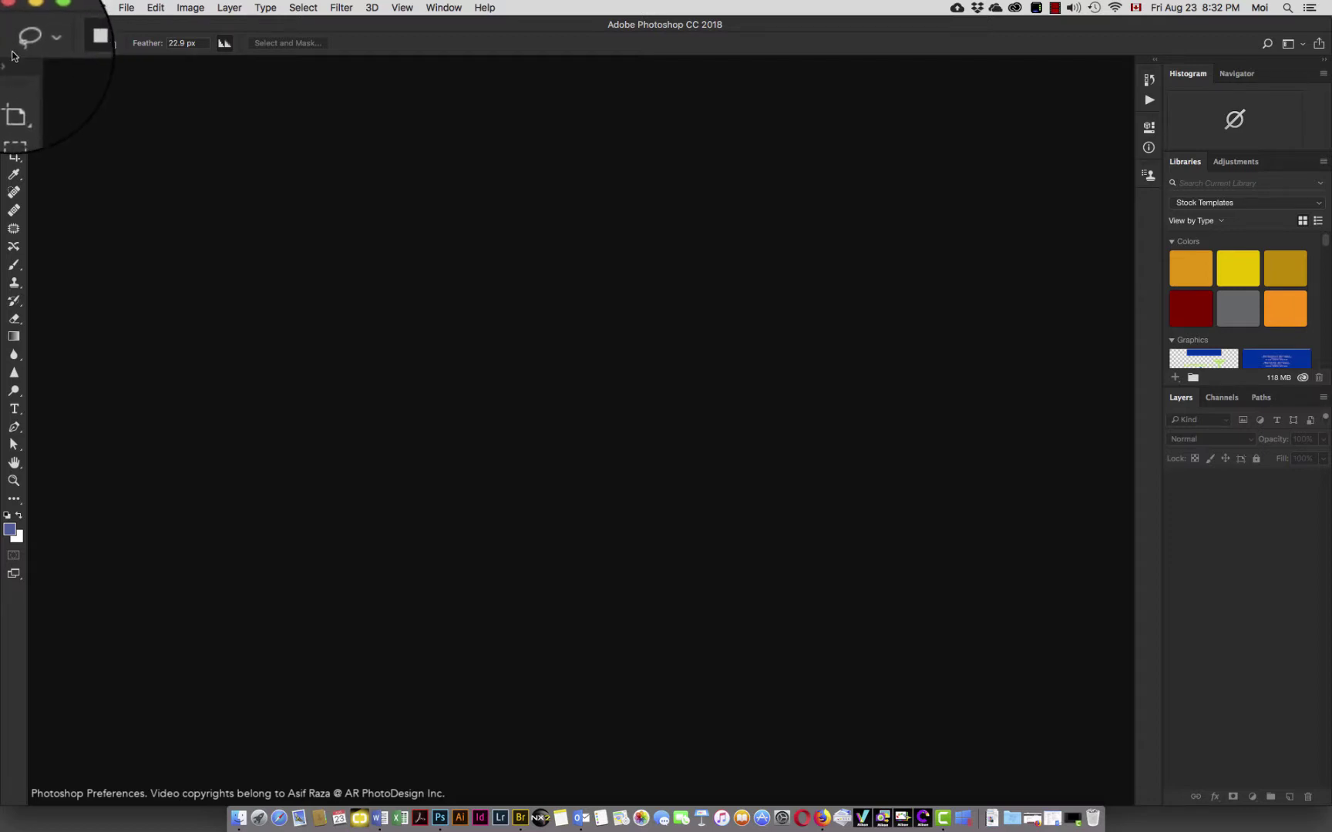
# Pull the Options bar off its top dock and float it mid-screen
pyautogui.moveTo(13, 59); pyautogui.dragTo(42, 136)
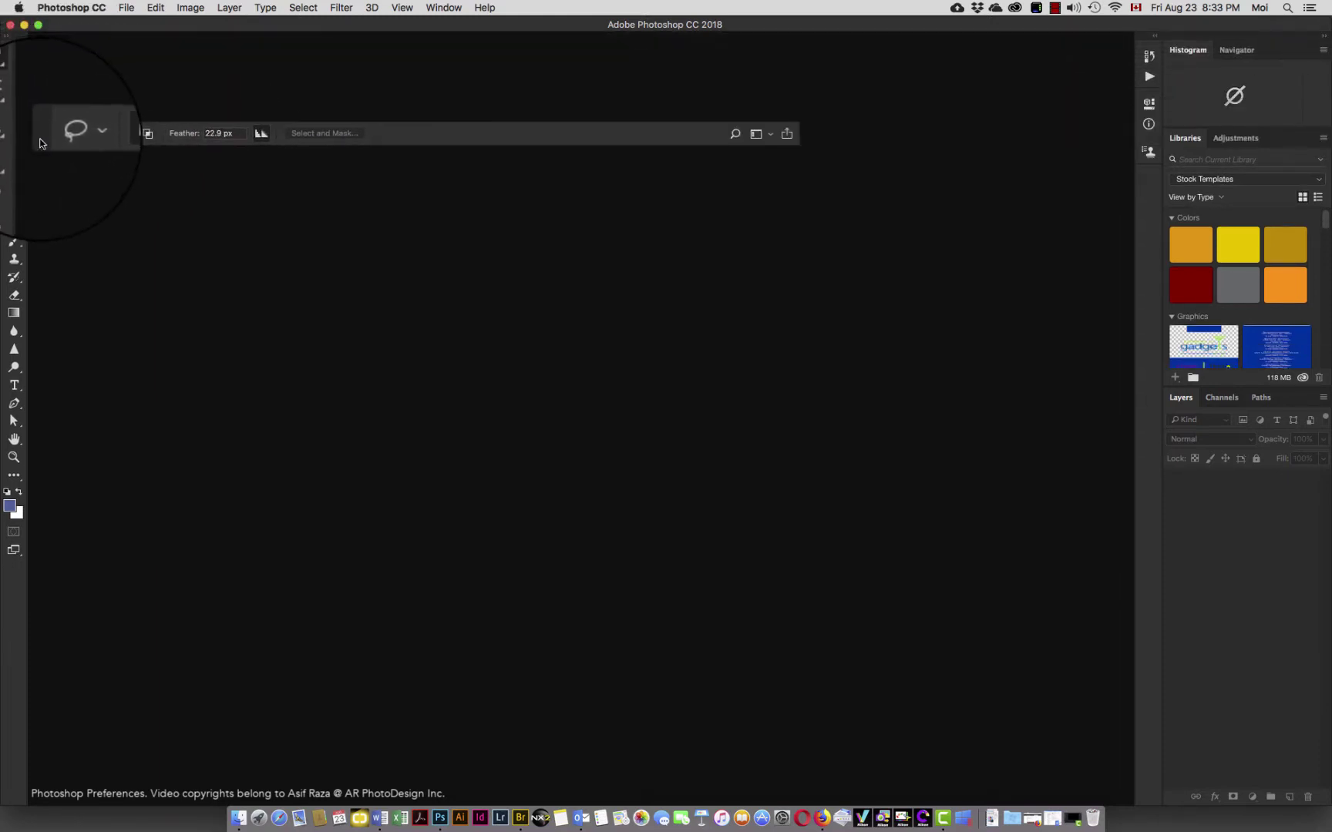
pyautogui.moveTo(43, 137); pyautogui.dragTo(188, 474)
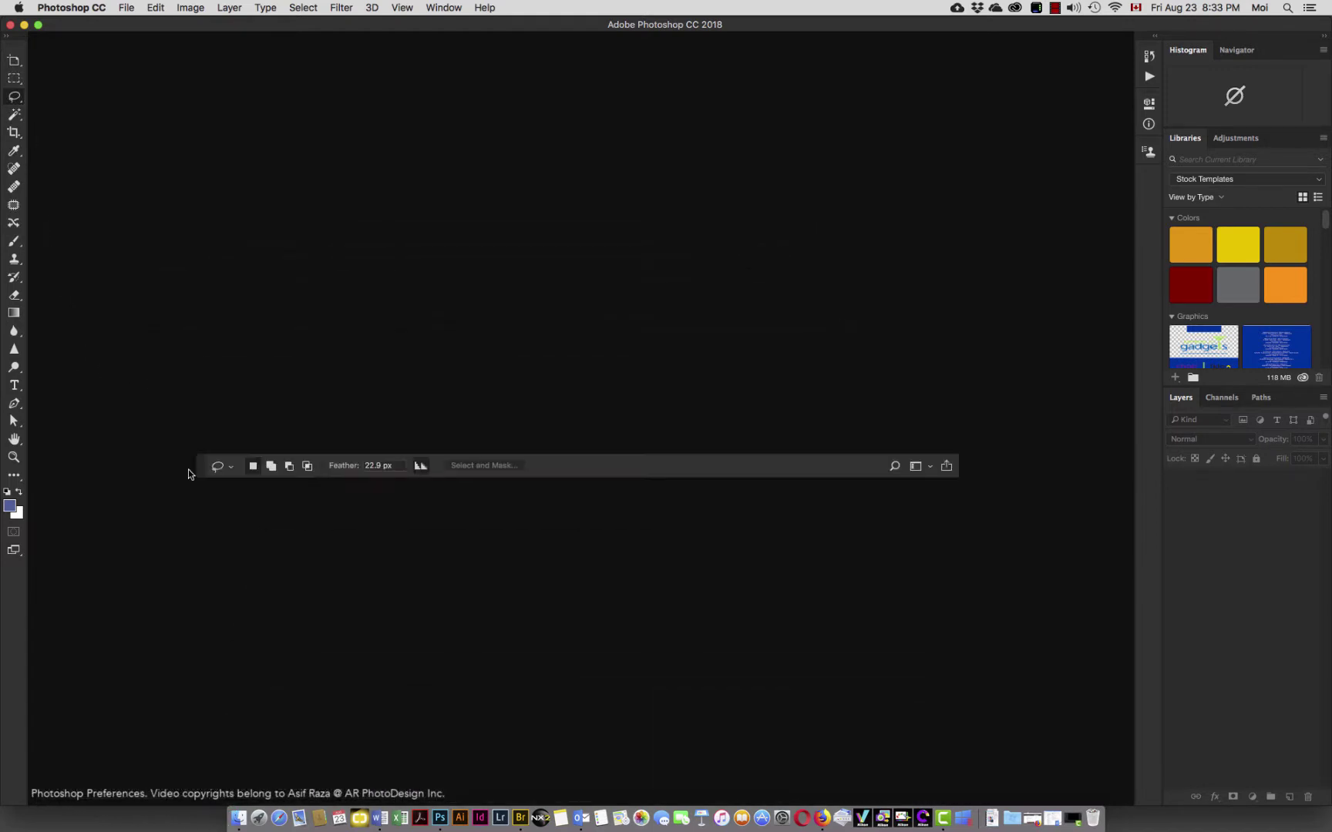
pyautogui.click(930, 468)
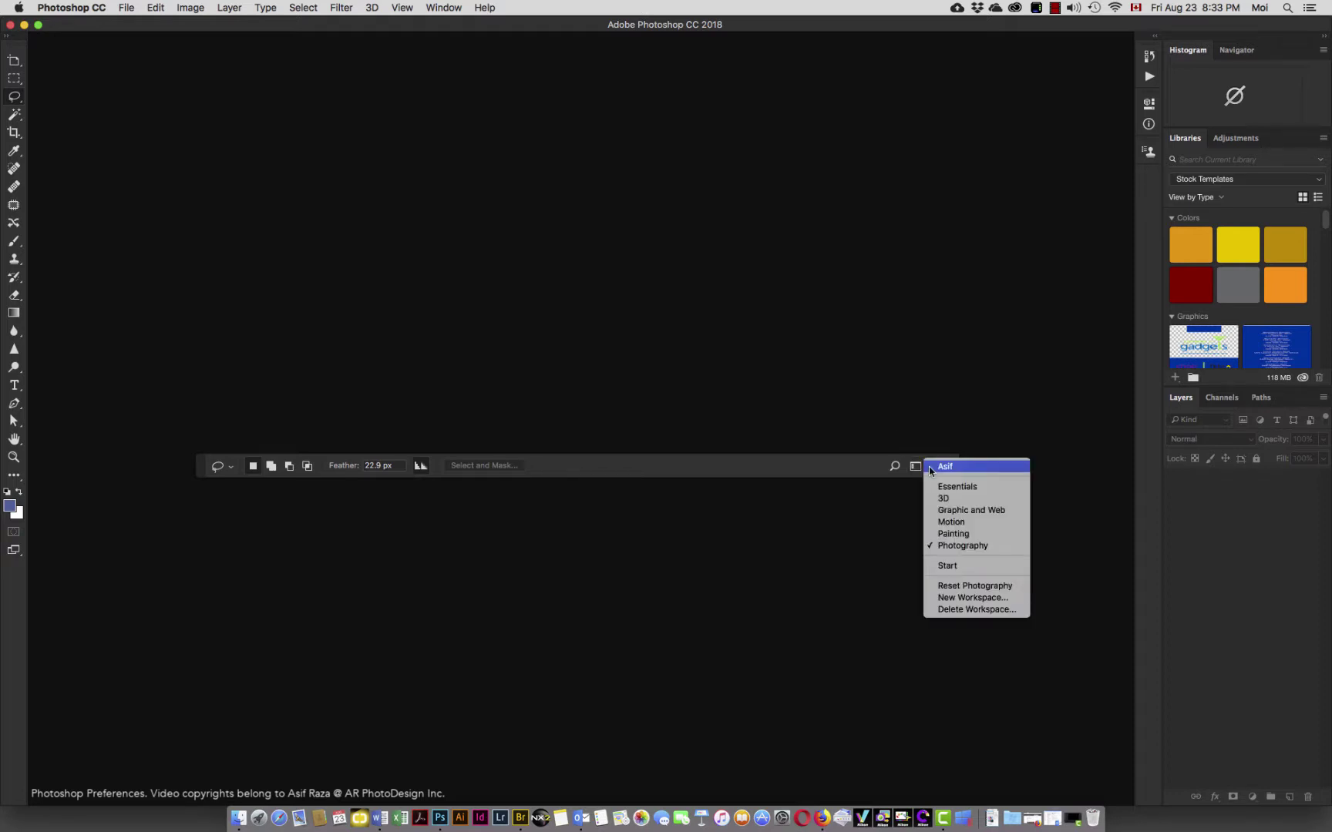
pyautogui.click(859, 468)
pyautogui.click(930, 467)
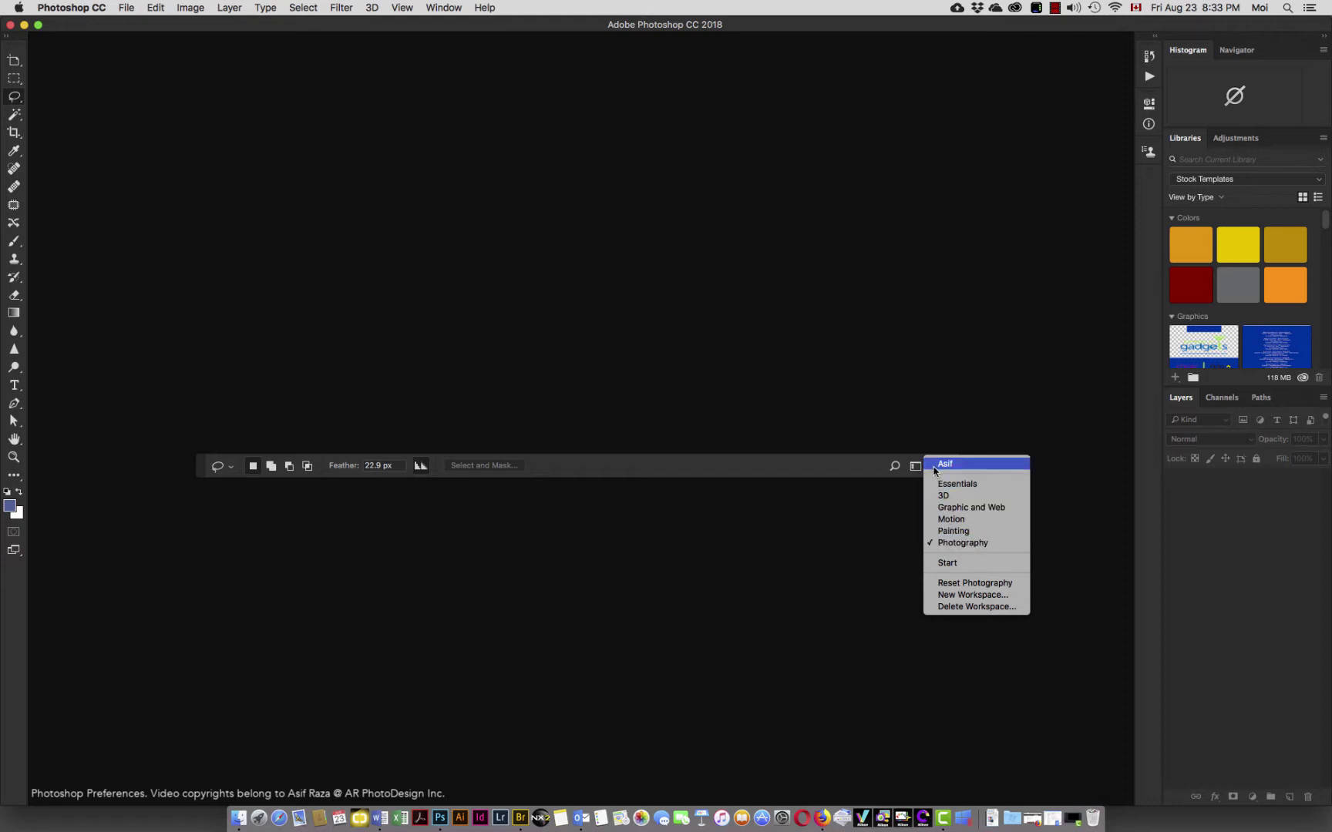
pyautogui.click(861, 473)
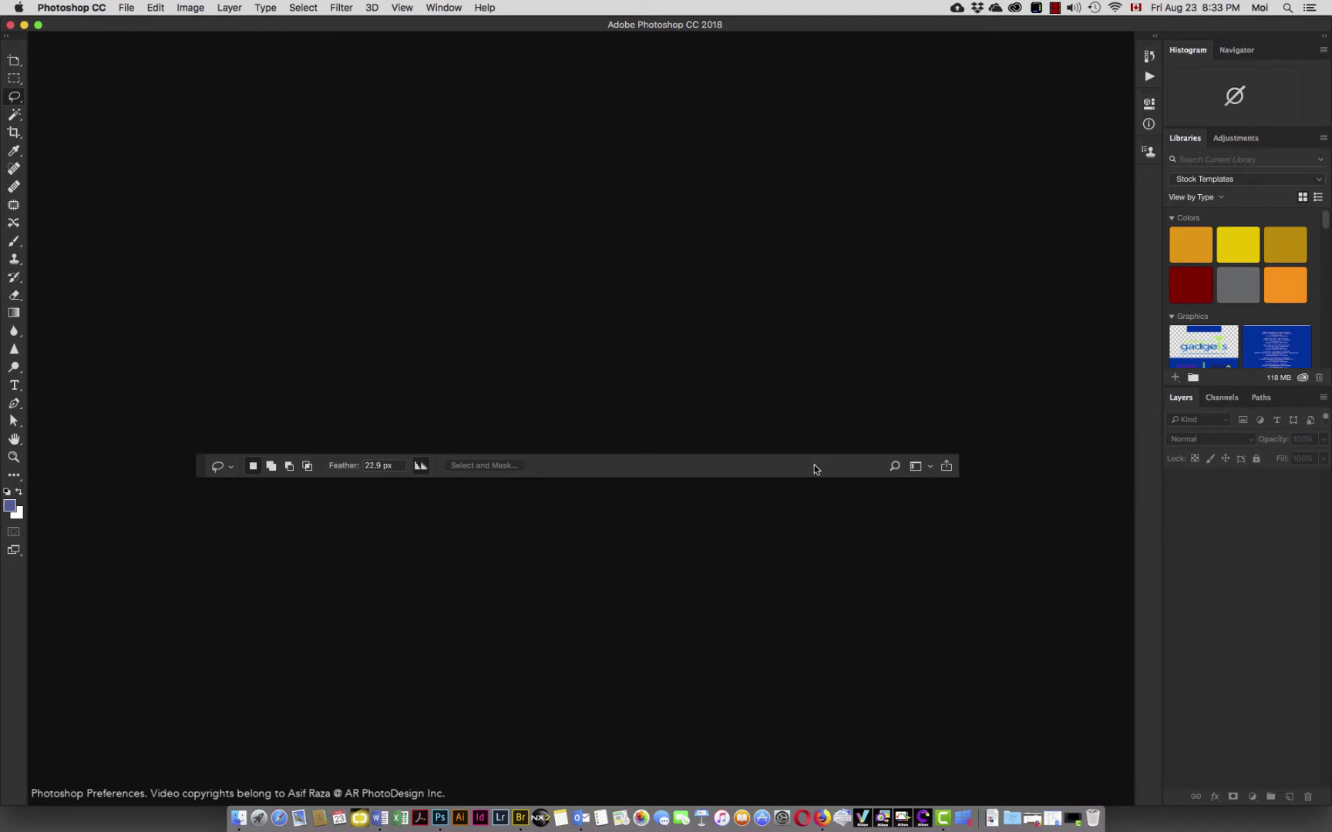
pyautogui.click(895, 466)
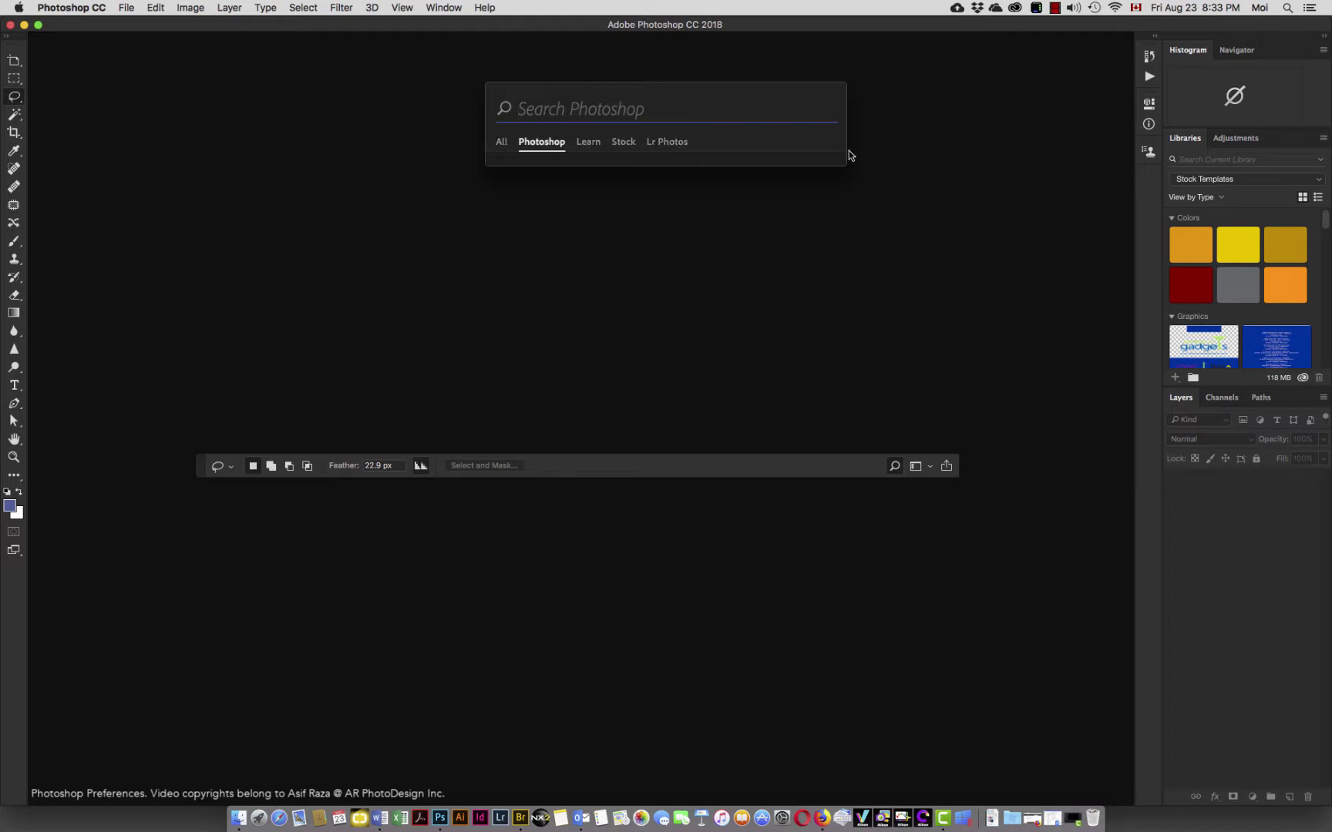
pyautogui.click(658, 183)
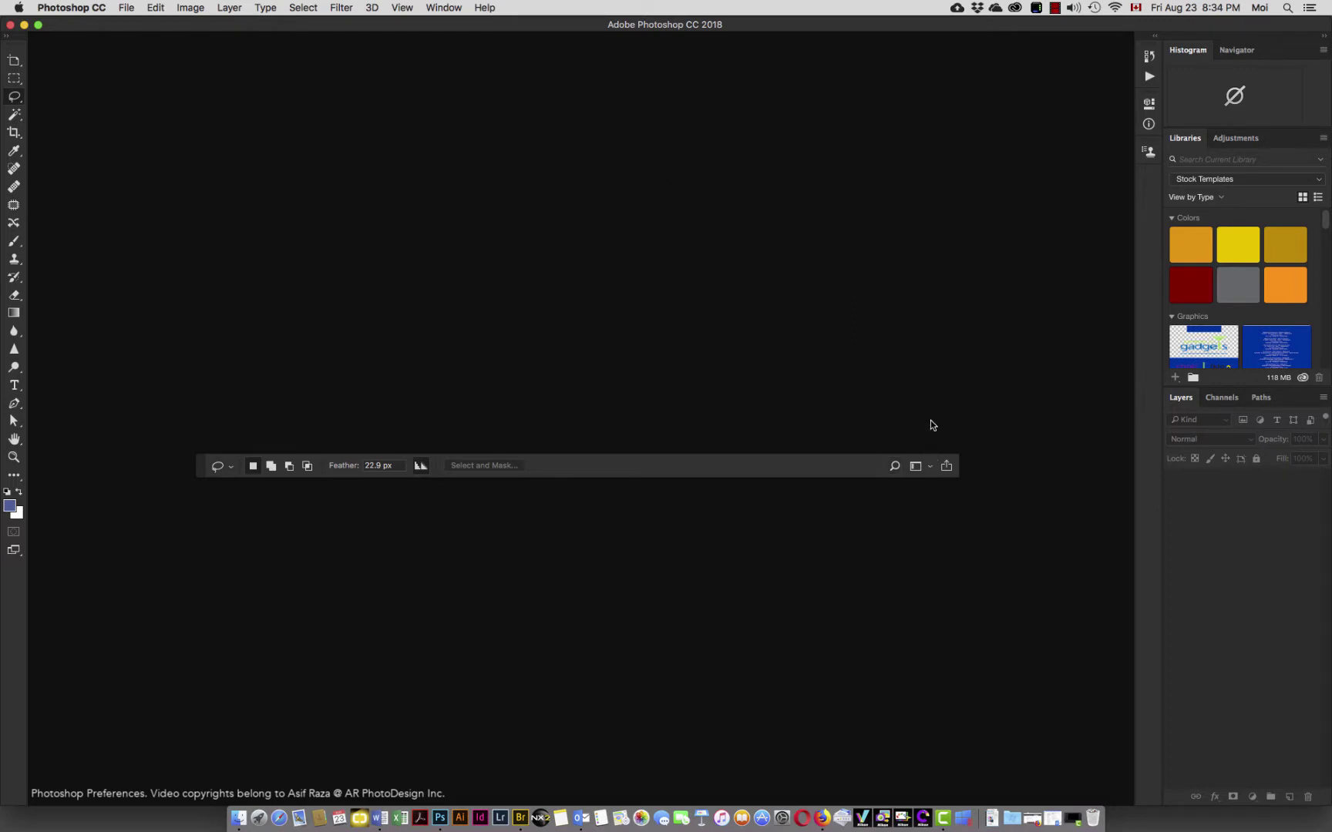
pyautogui.click(947, 467)
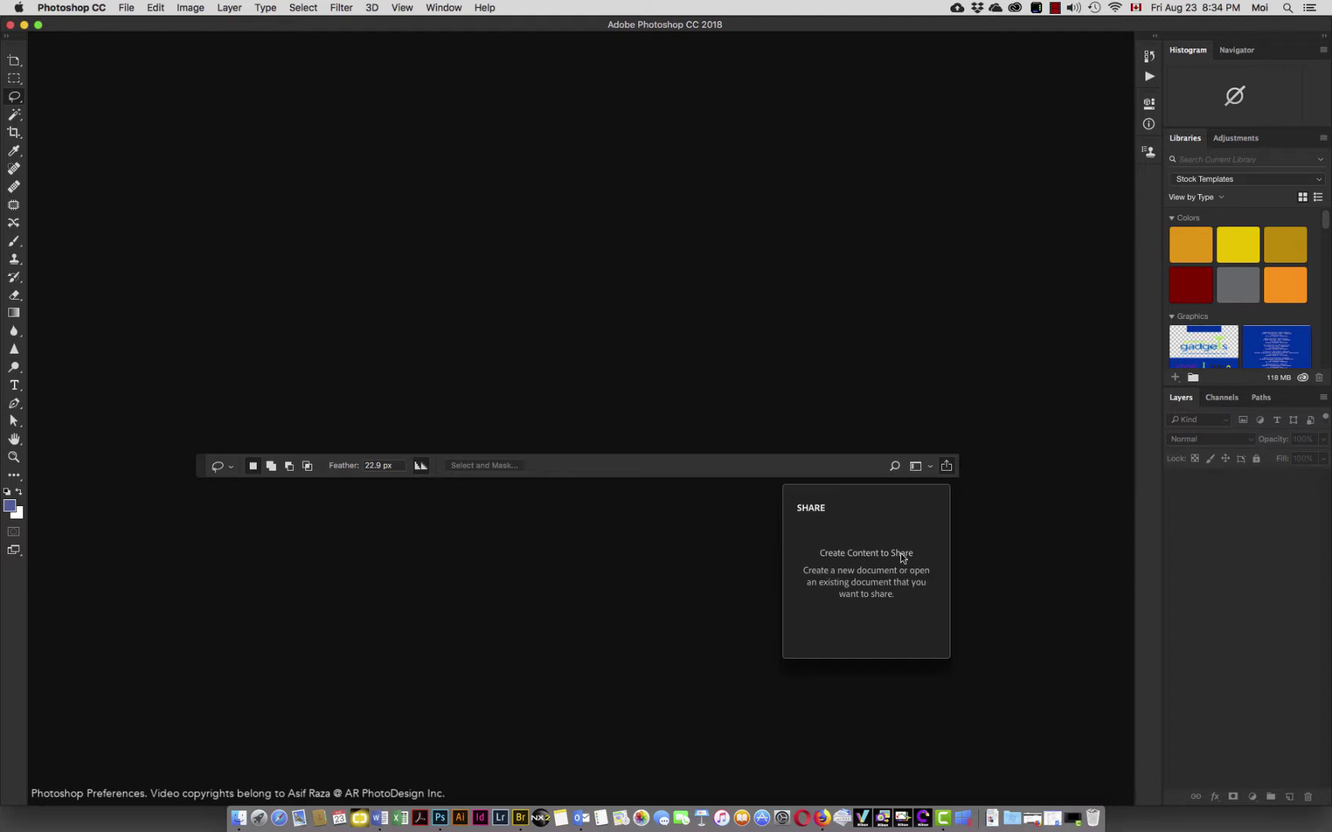
pyautogui.click(947, 467)
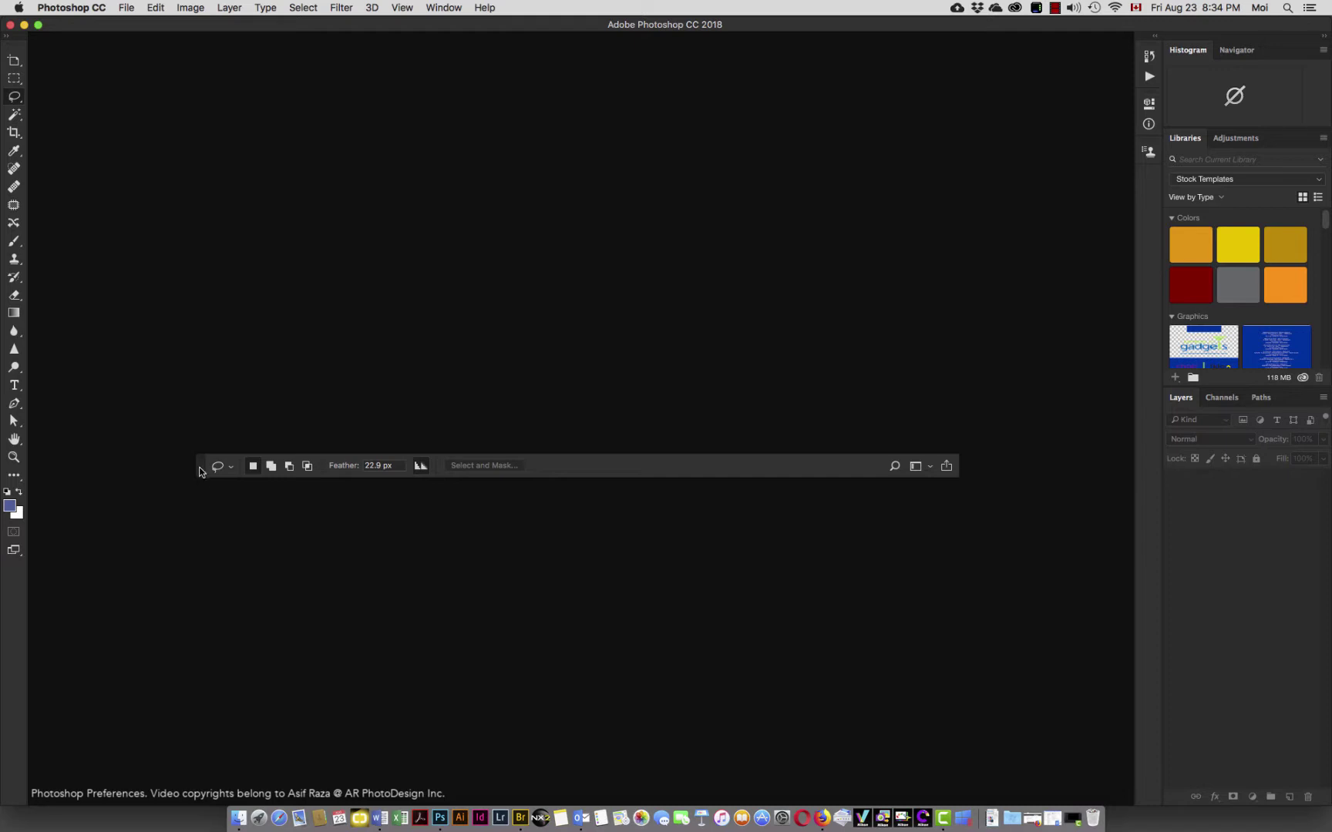
# Move the floating tool options bar back up near the top of the screen
pyautogui.moveTo(203, 471)
pyautogui.mouseDown()
pyautogui.moveTo(157, 170)
pyautogui.moveTo(70, 54)
pyautogui.moveTo(37, 43)
pyautogui.mouseUp()
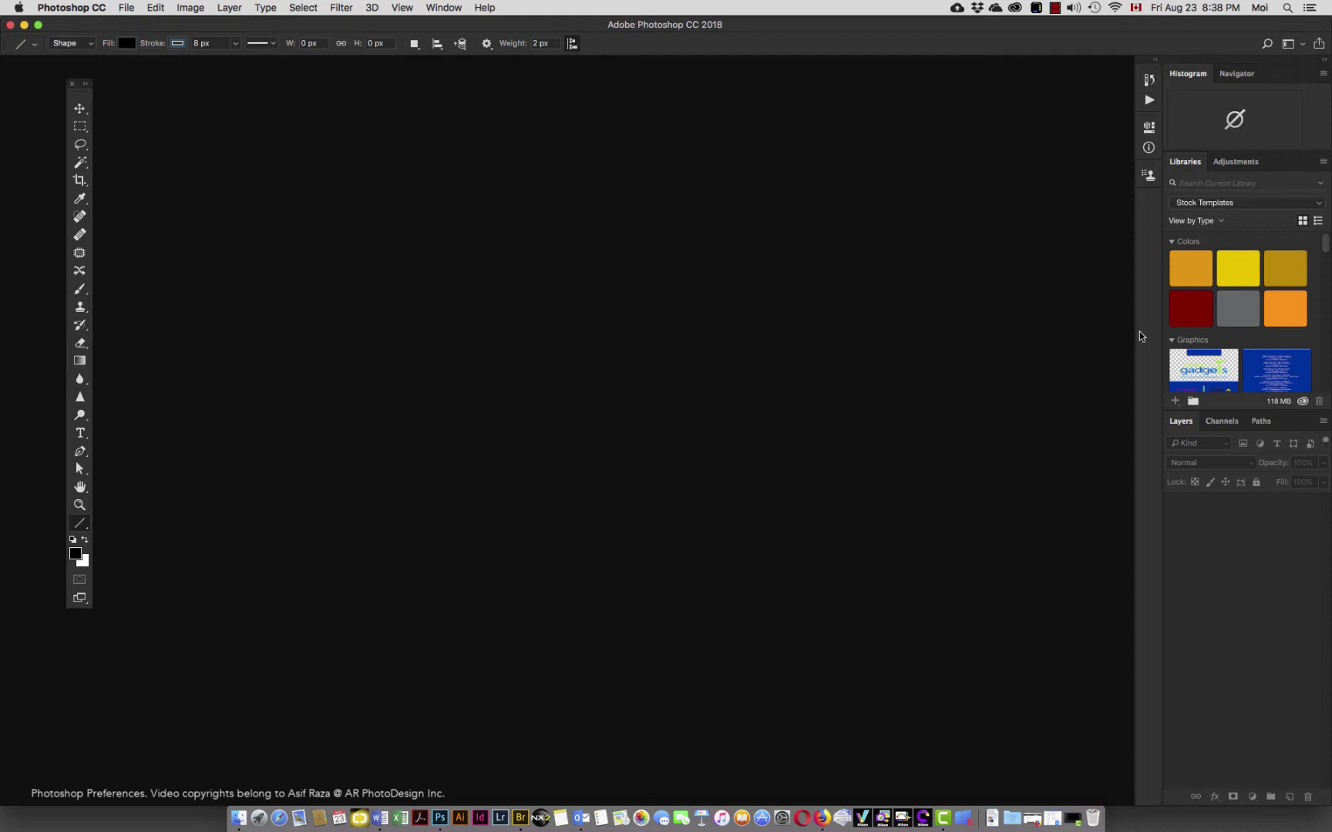
# Expand the panel column and collapse the Master Sharpening and Derivative Sharpening action sets
pyautogui.click(1155, 61)
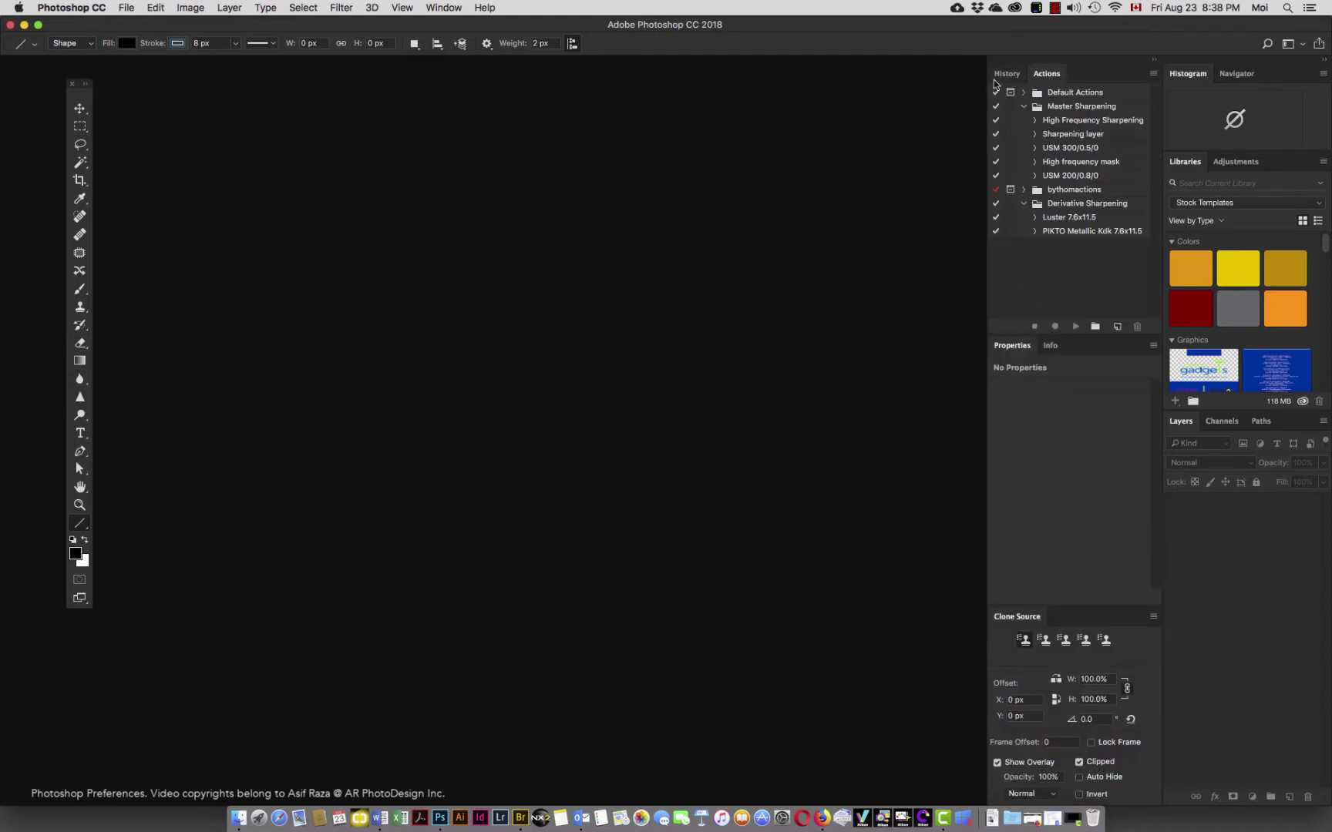
pyautogui.click(1023, 108)
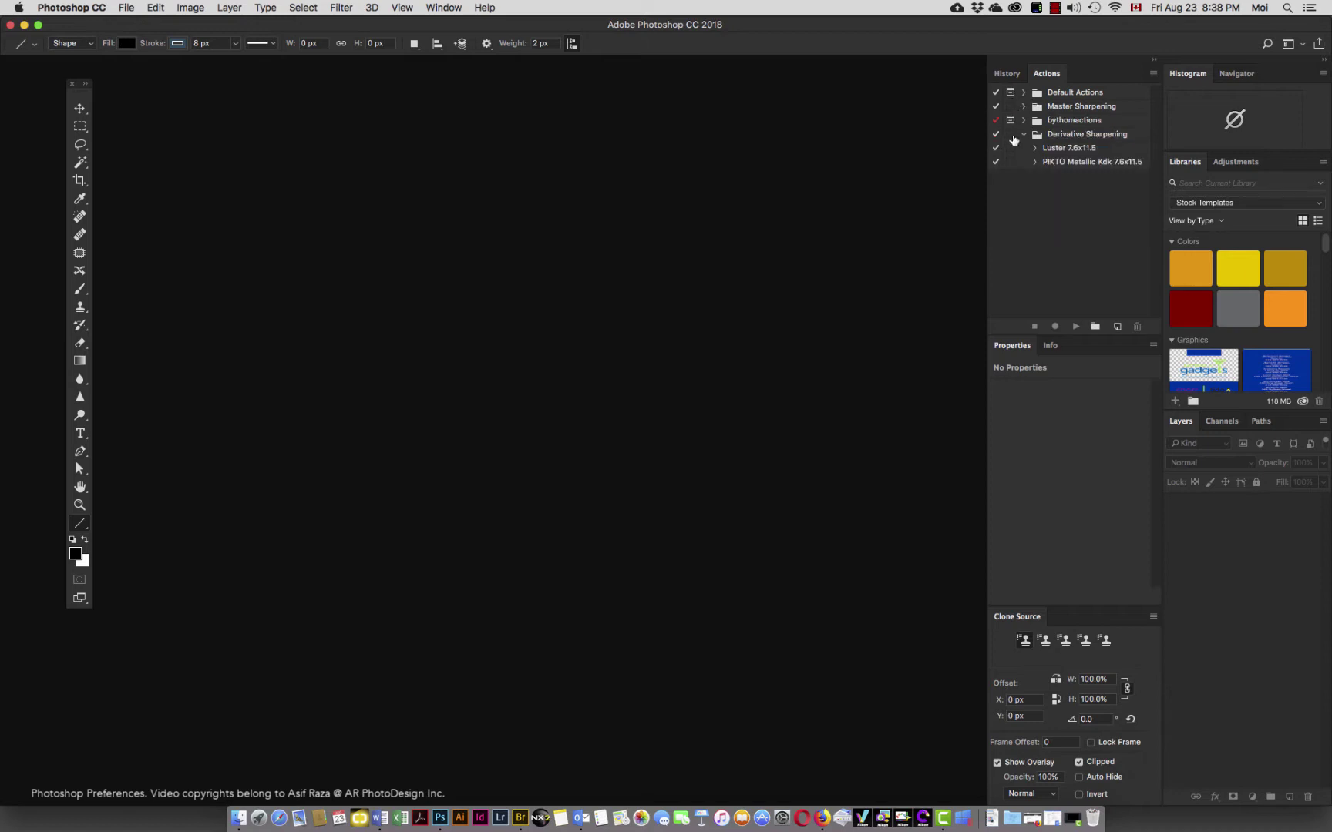
pyautogui.click(1023, 135)
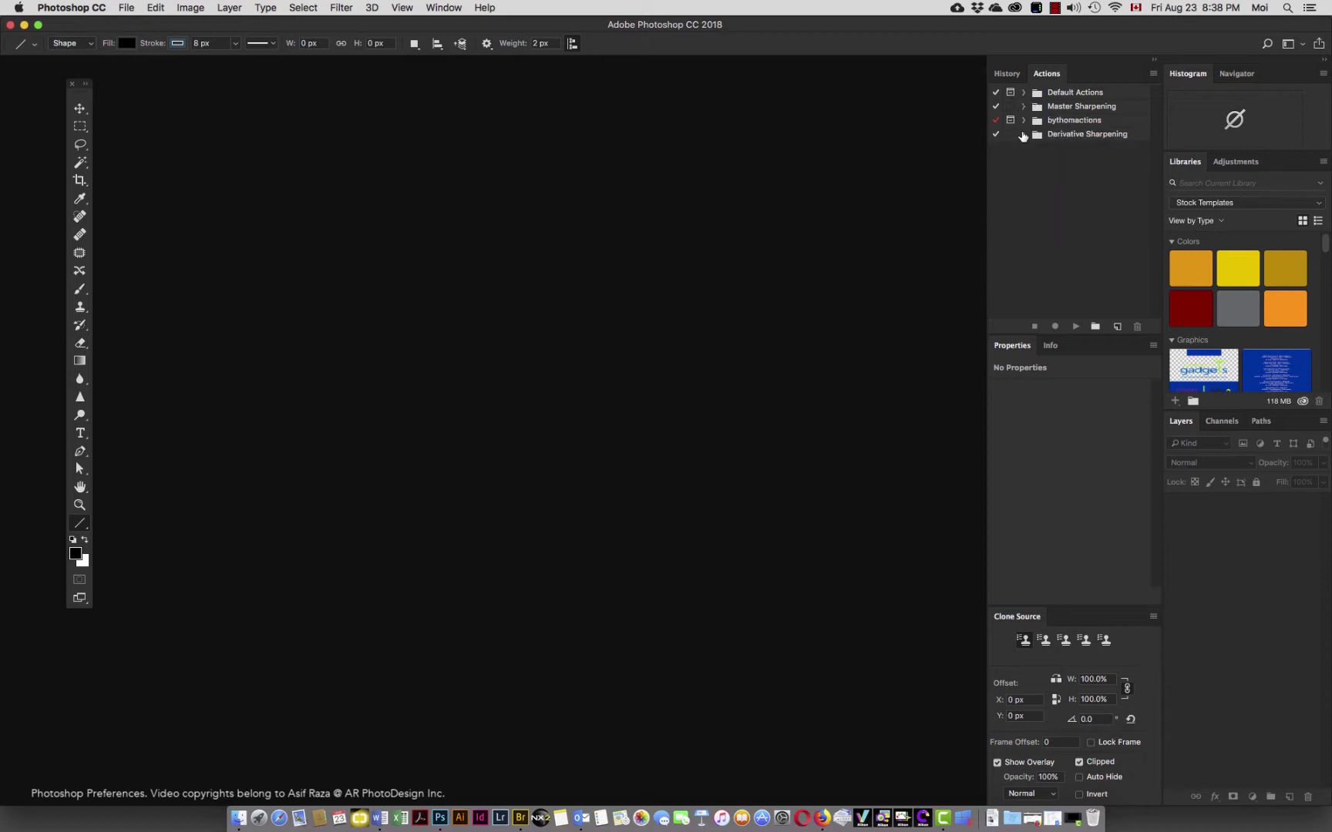
# Flip through the History, Actions, Info and Properties panel tabs
pyautogui.click(1005, 76)
pyautogui.click(1046, 74)
pyautogui.click(1049, 346)
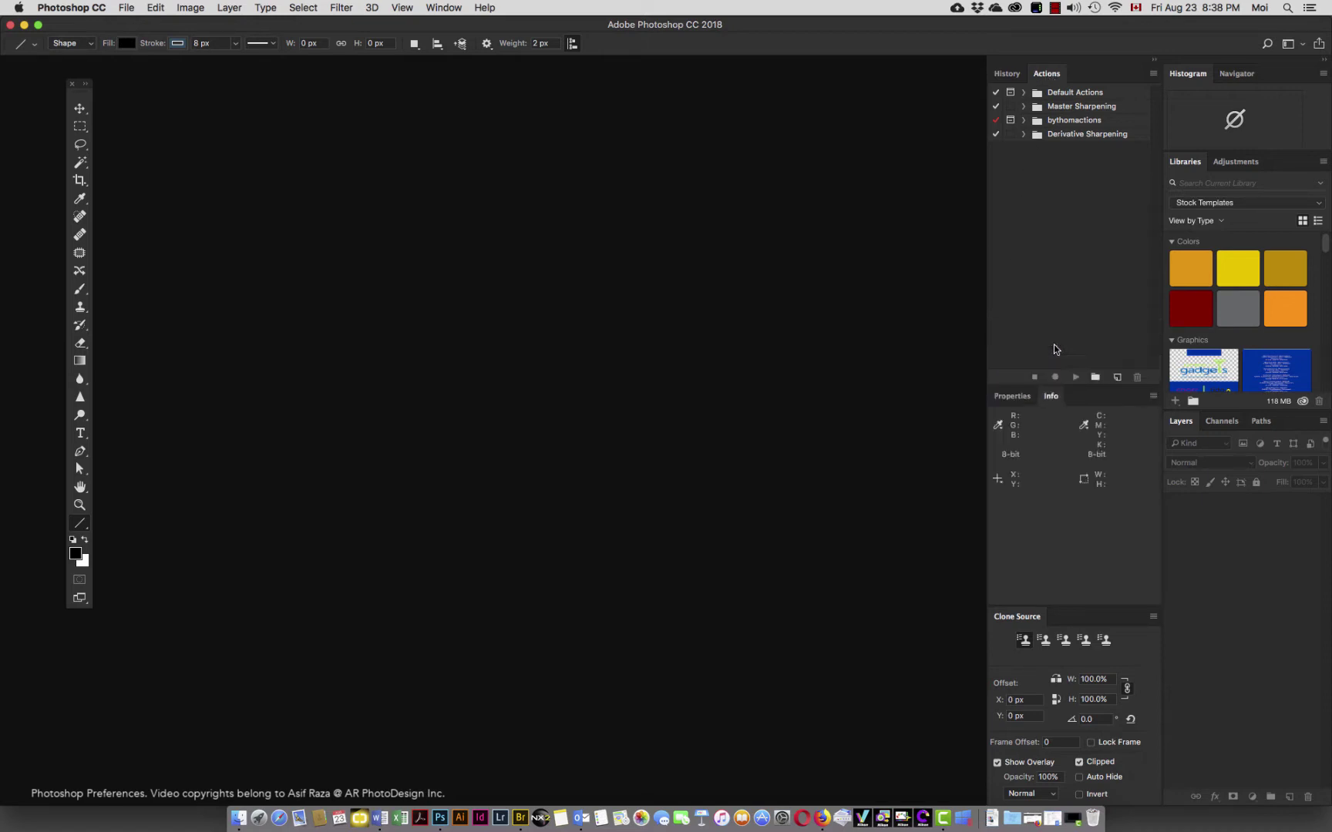
pyautogui.click(1013, 396)
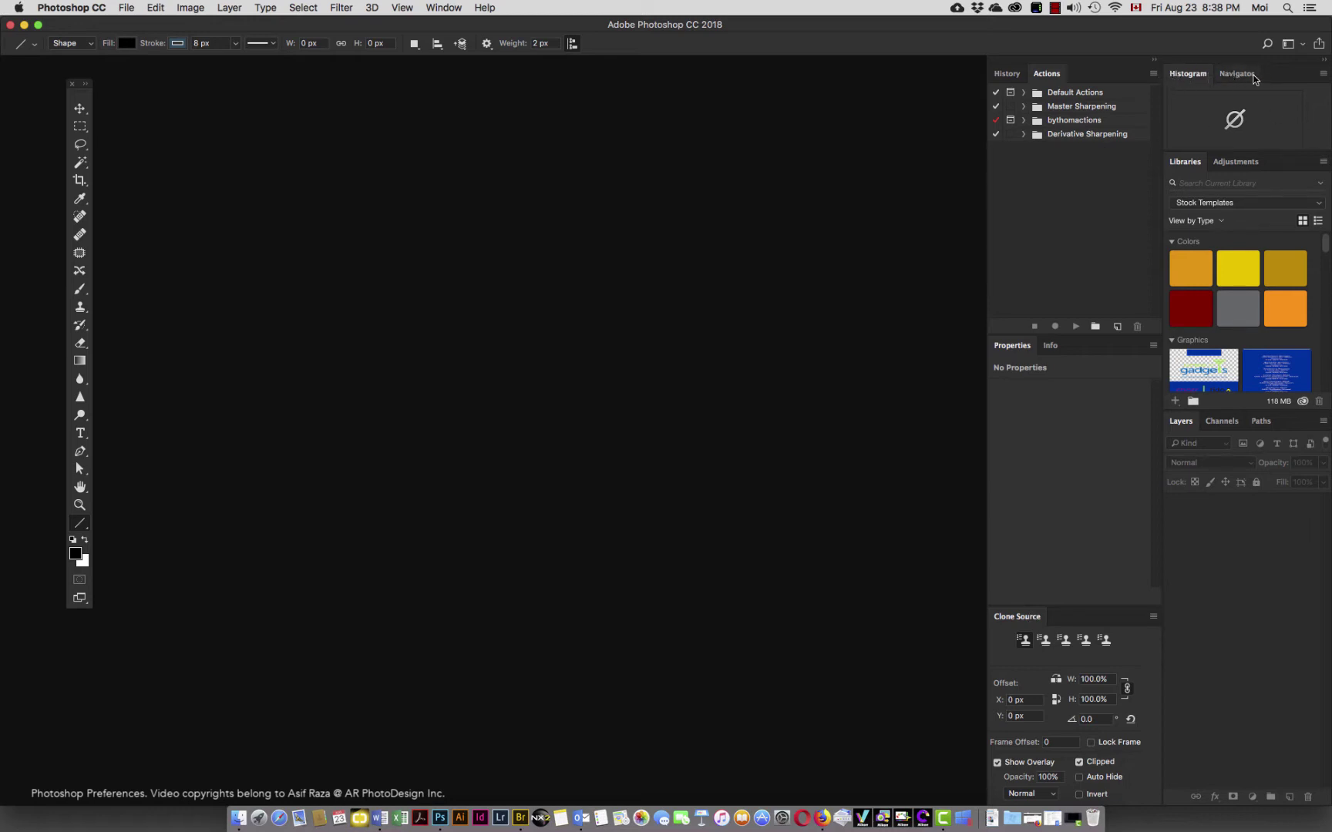
# Bring the Navigator, Adjustments, Channels and finally Paths panels to the front
pyautogui.click(1237, 74)
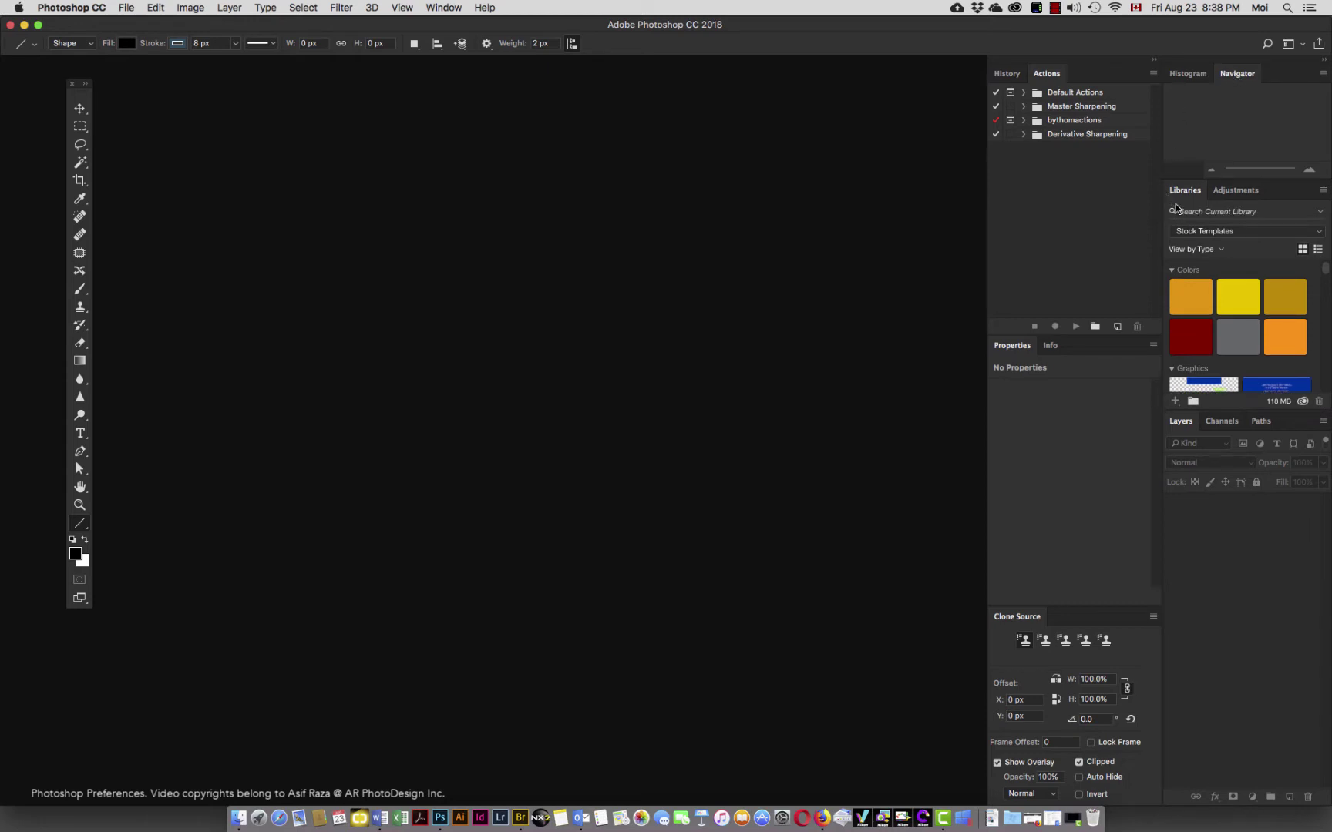
pyautogui.click(1235, 191)
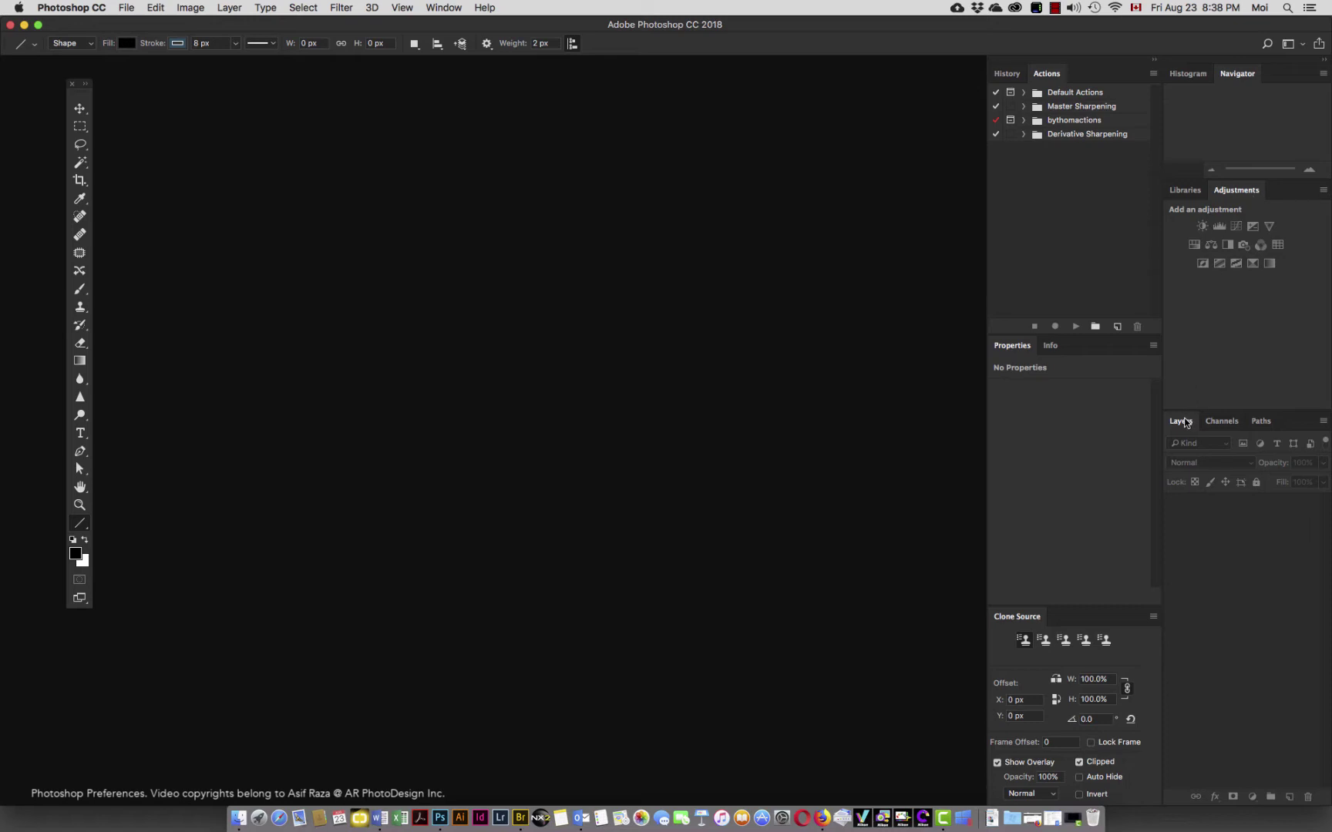
pyautogui.click(1222, 422)
pyautogui.click(1262, 422)
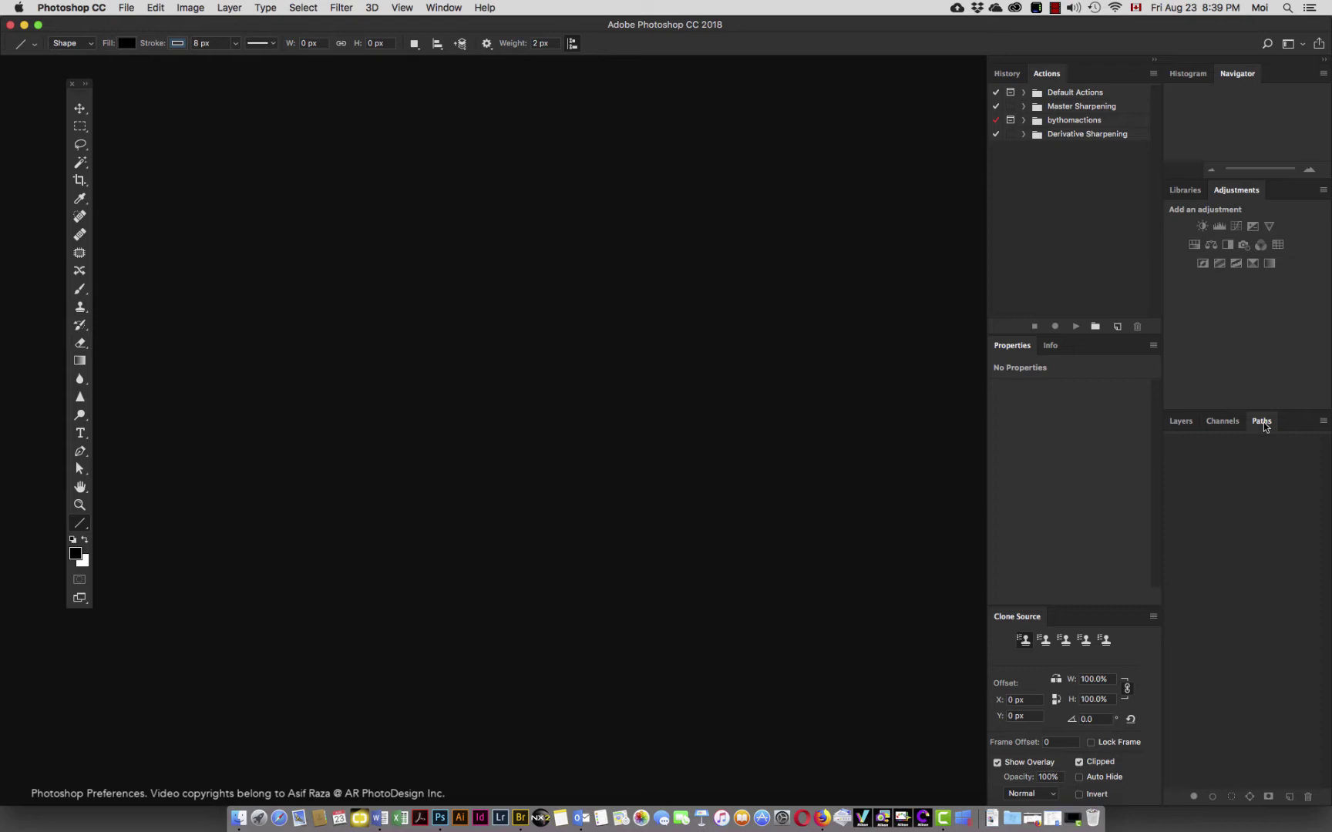
pyautogui.click(1264, 422)
# Collapse both the History/Properties and Navigator/Layers panel columns to icons
pyautogui.click(1155, 62)
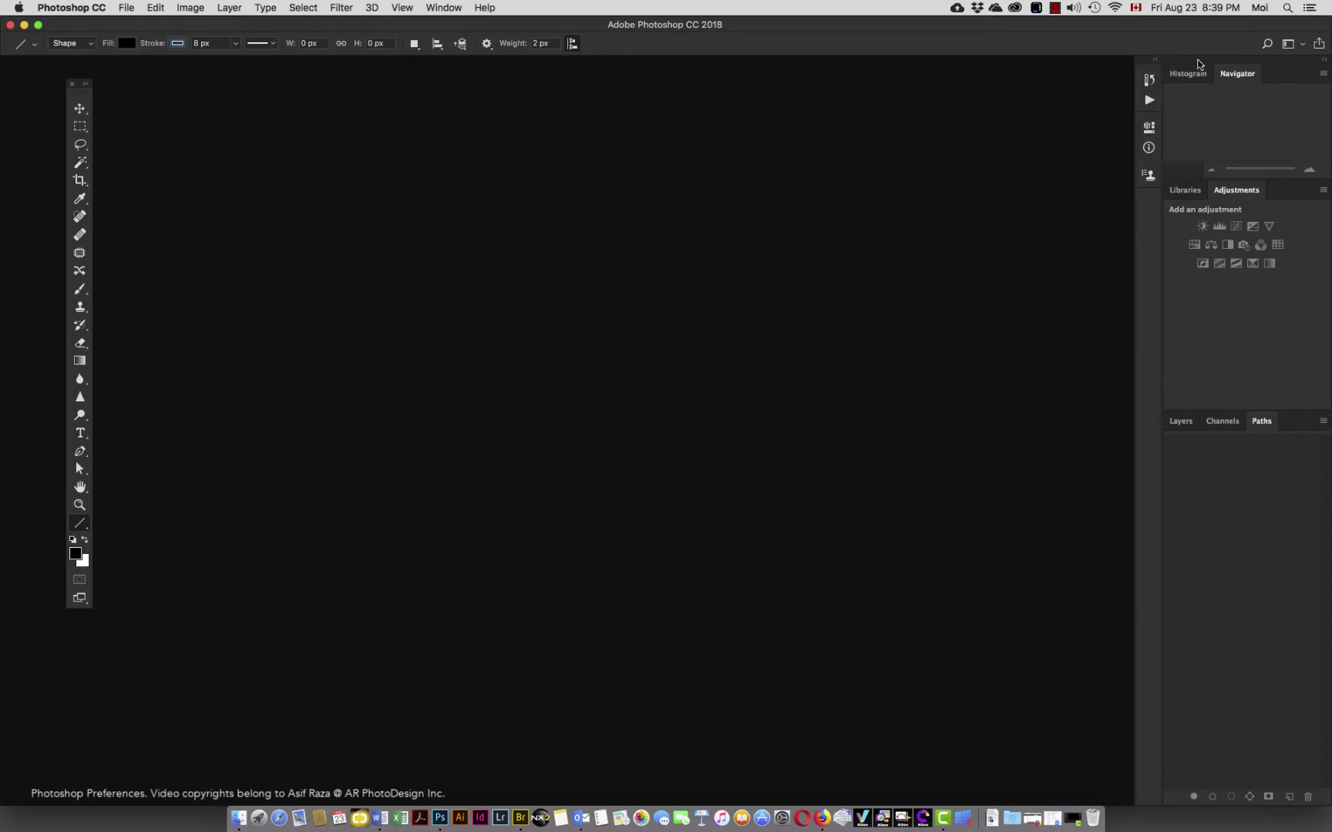
pyautogui.click(1324, 62)
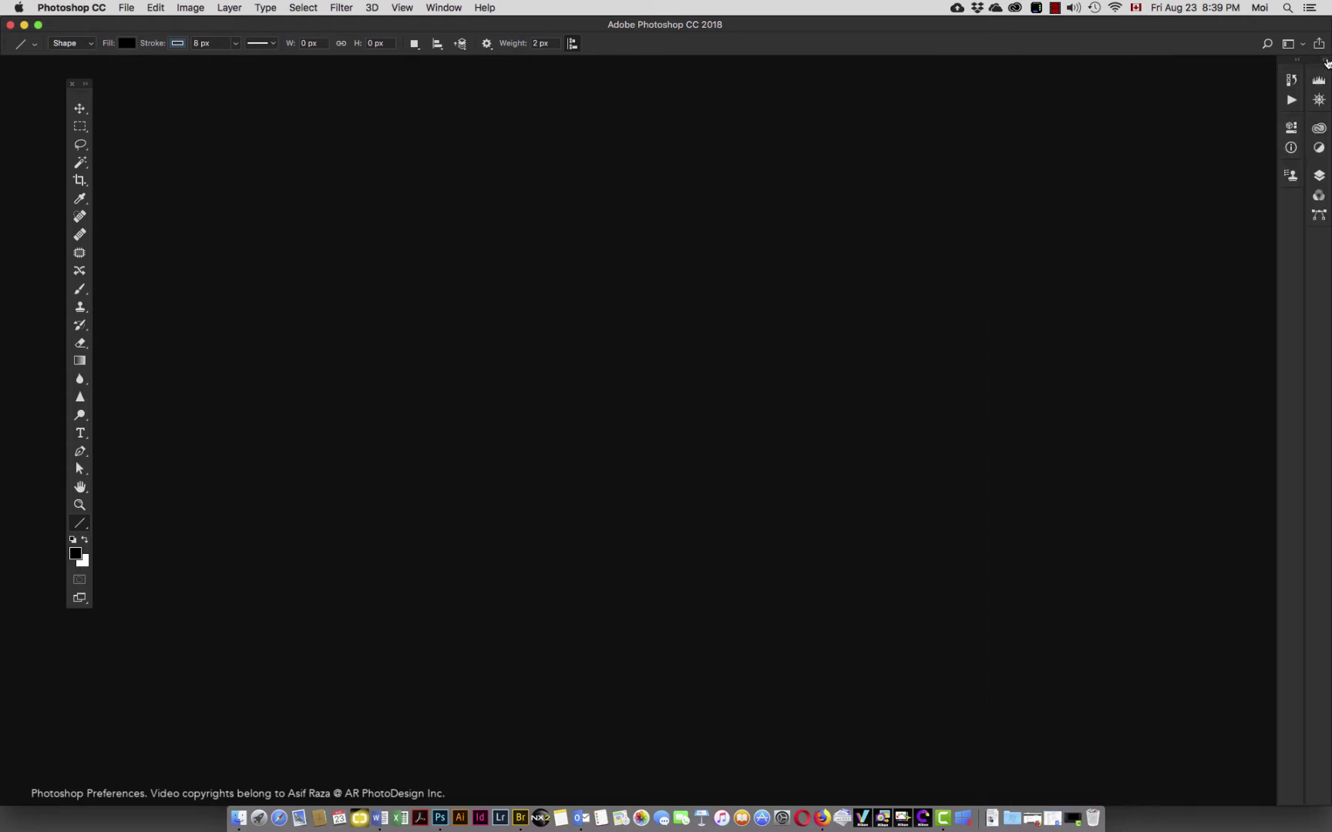
pyautogui.click(440, 10)
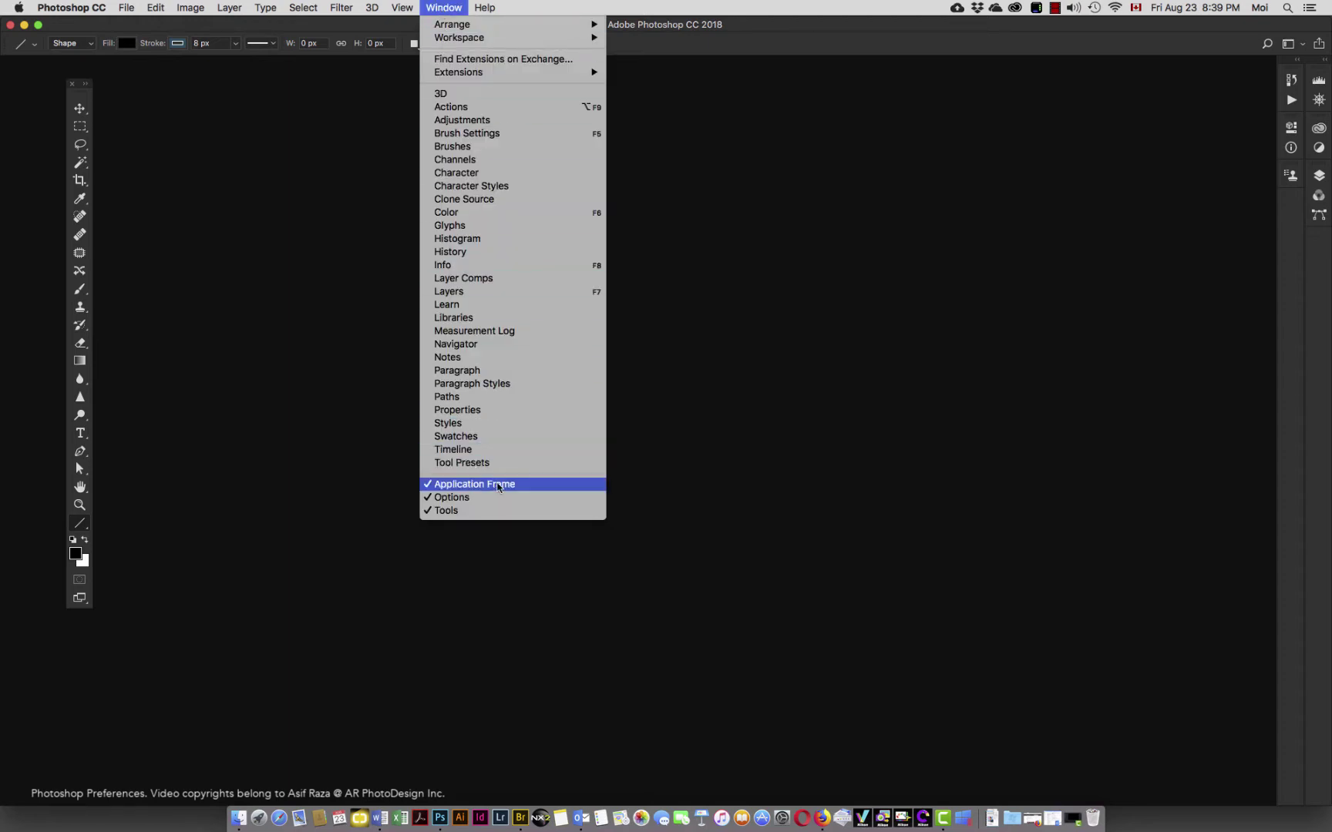
pyautogui.click(449, 499)
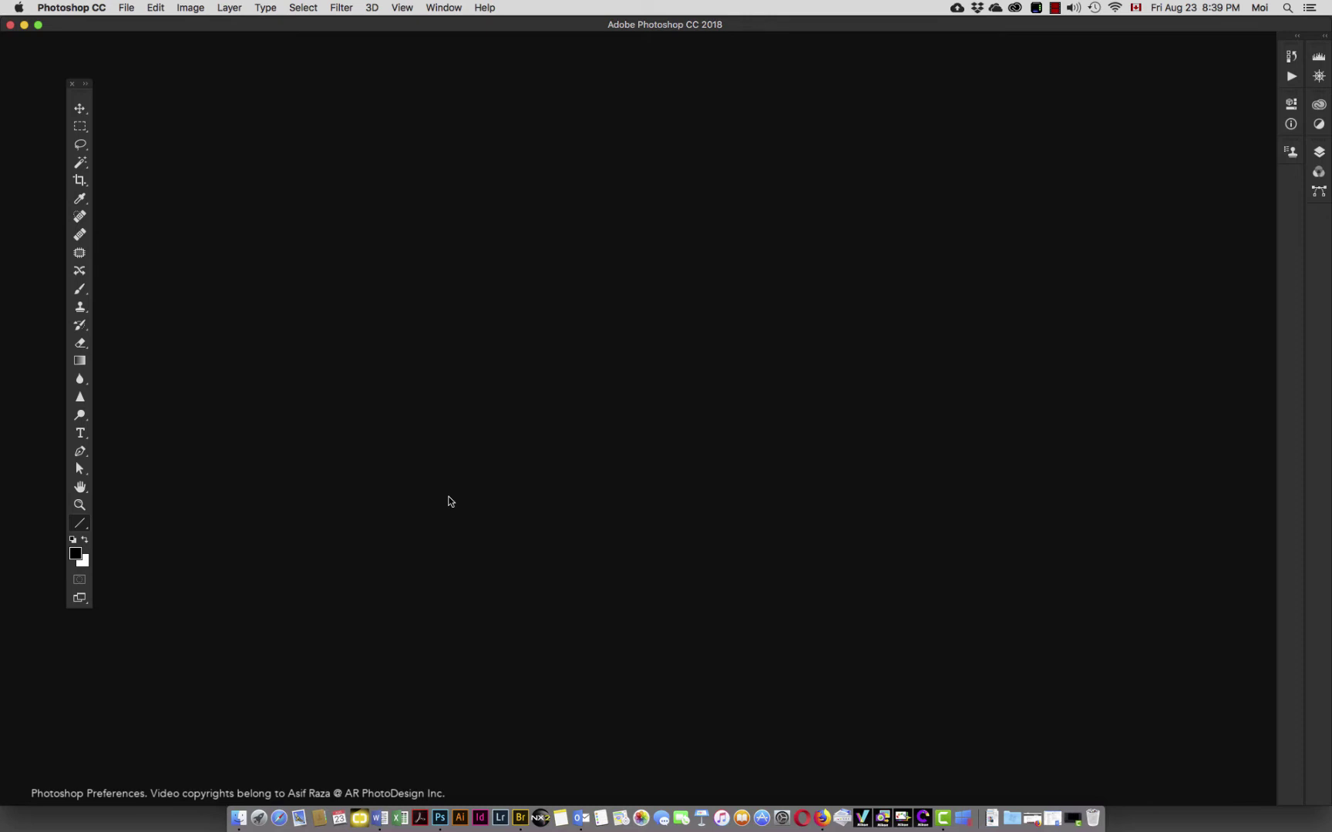
pyautogui.click(439, 9)
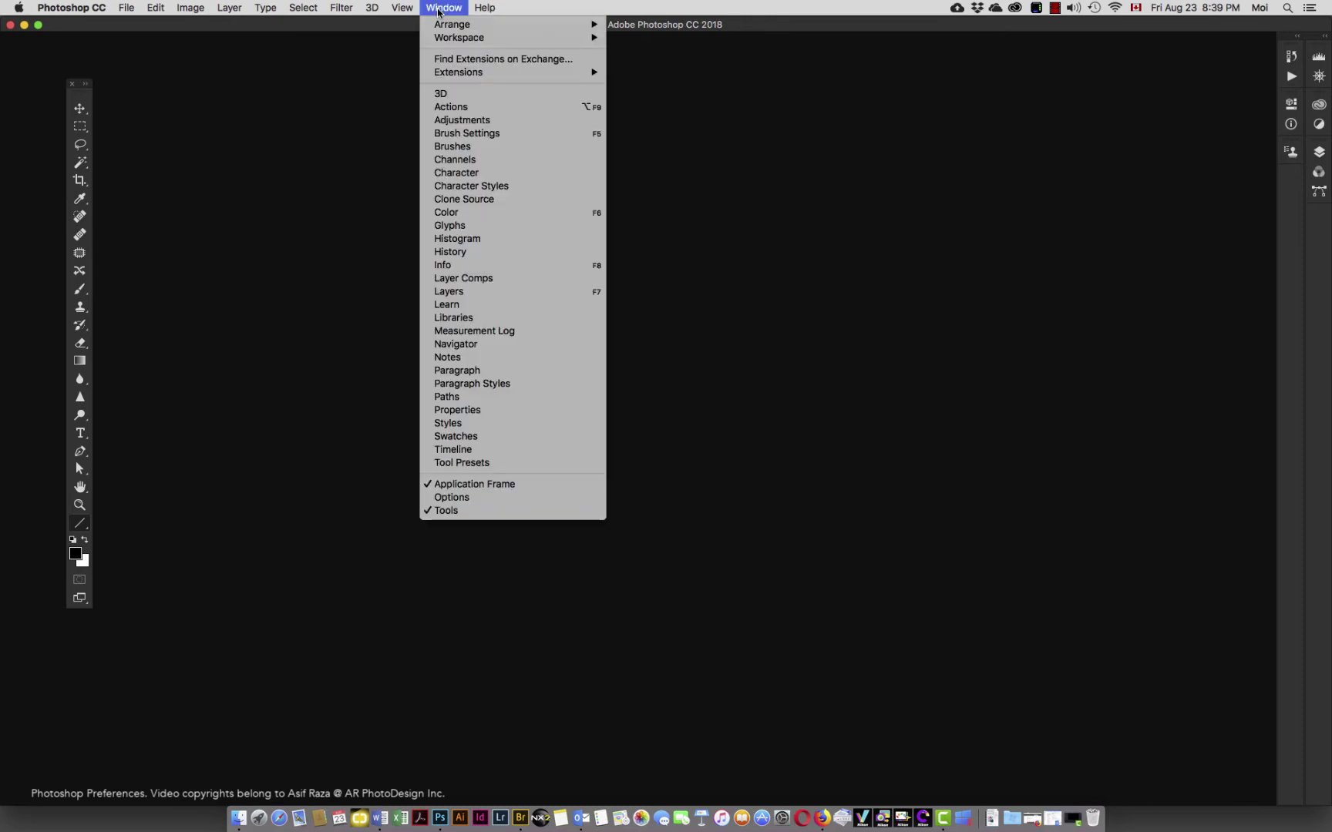
pyautogui.click(437, 499)
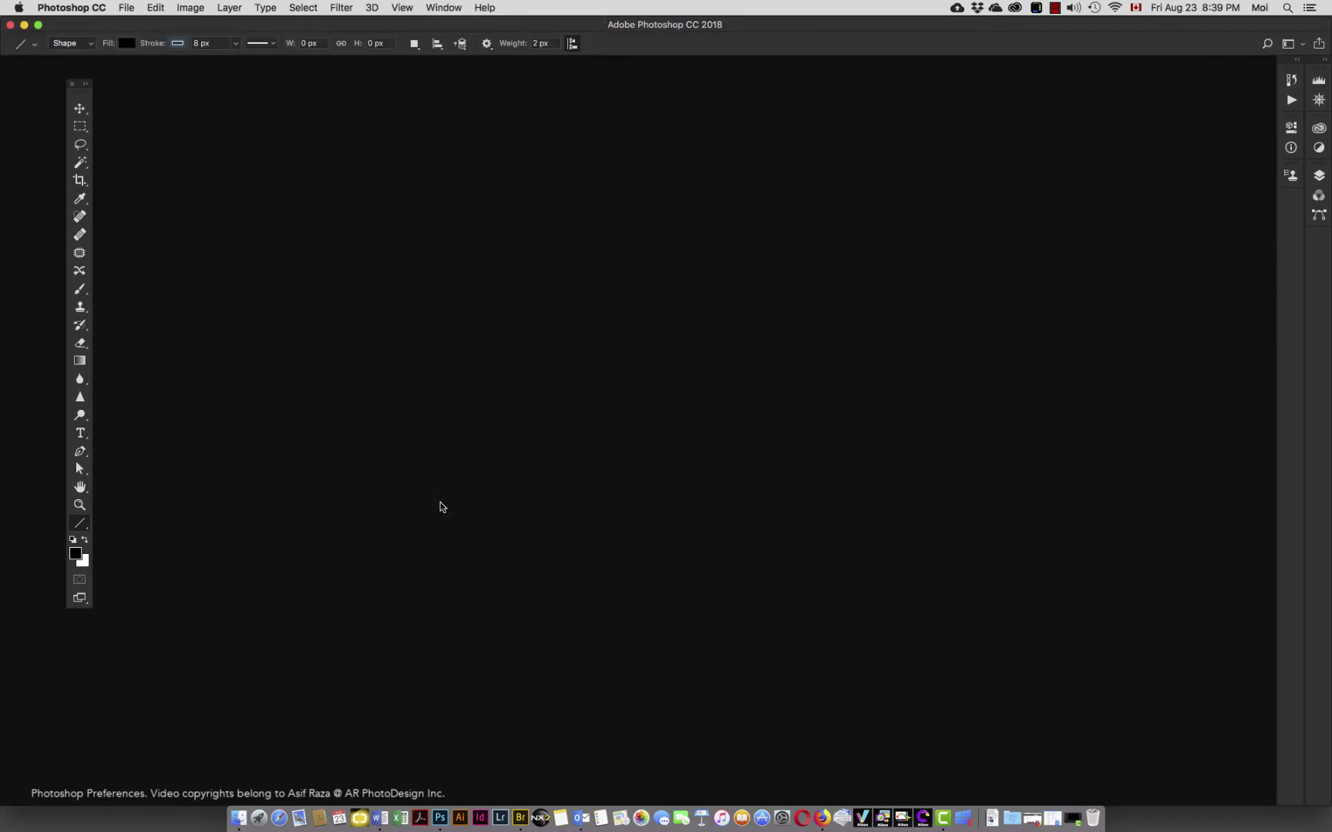
# Turn Application Frame off to reveal the desktop, then switch it back on
pyautogui.click(445, 8)
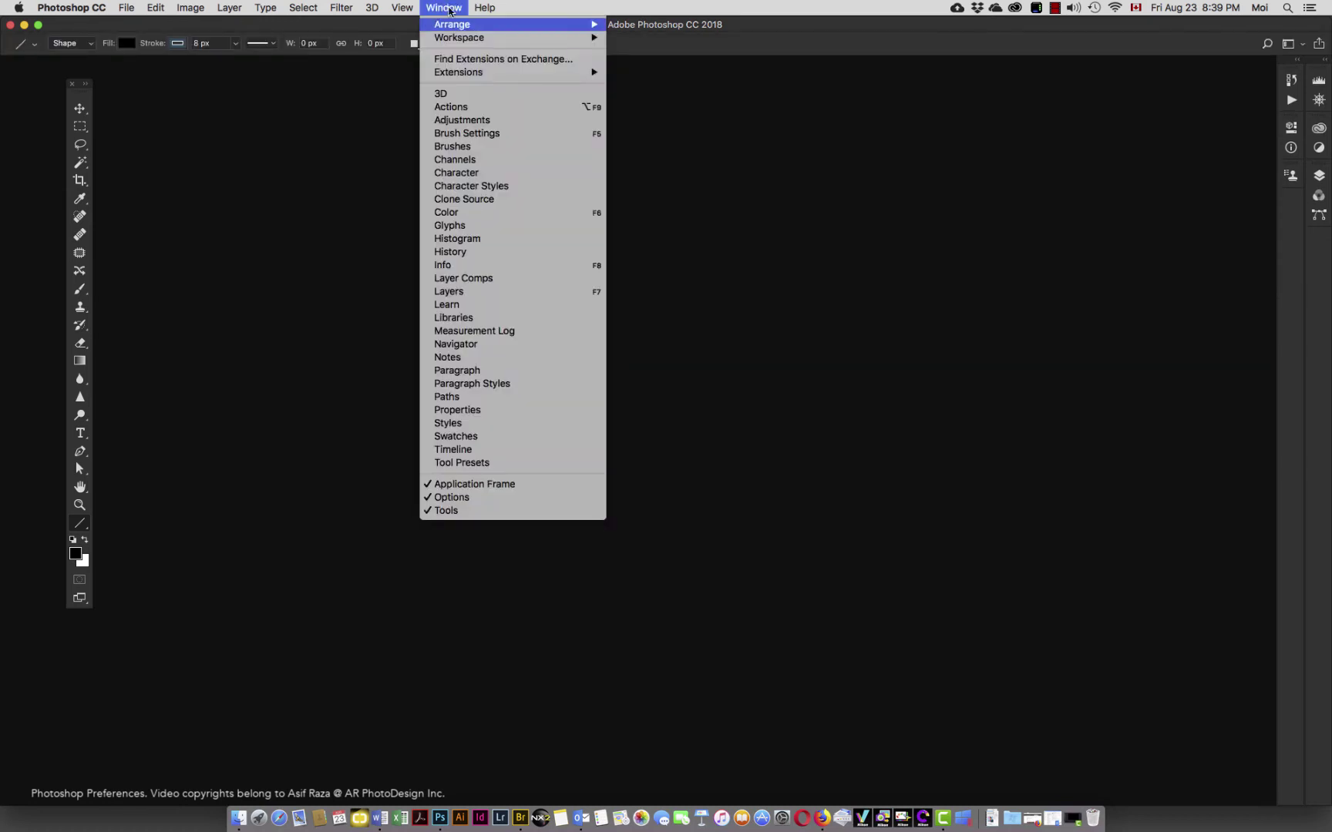
pyautogui.click(485, 483)
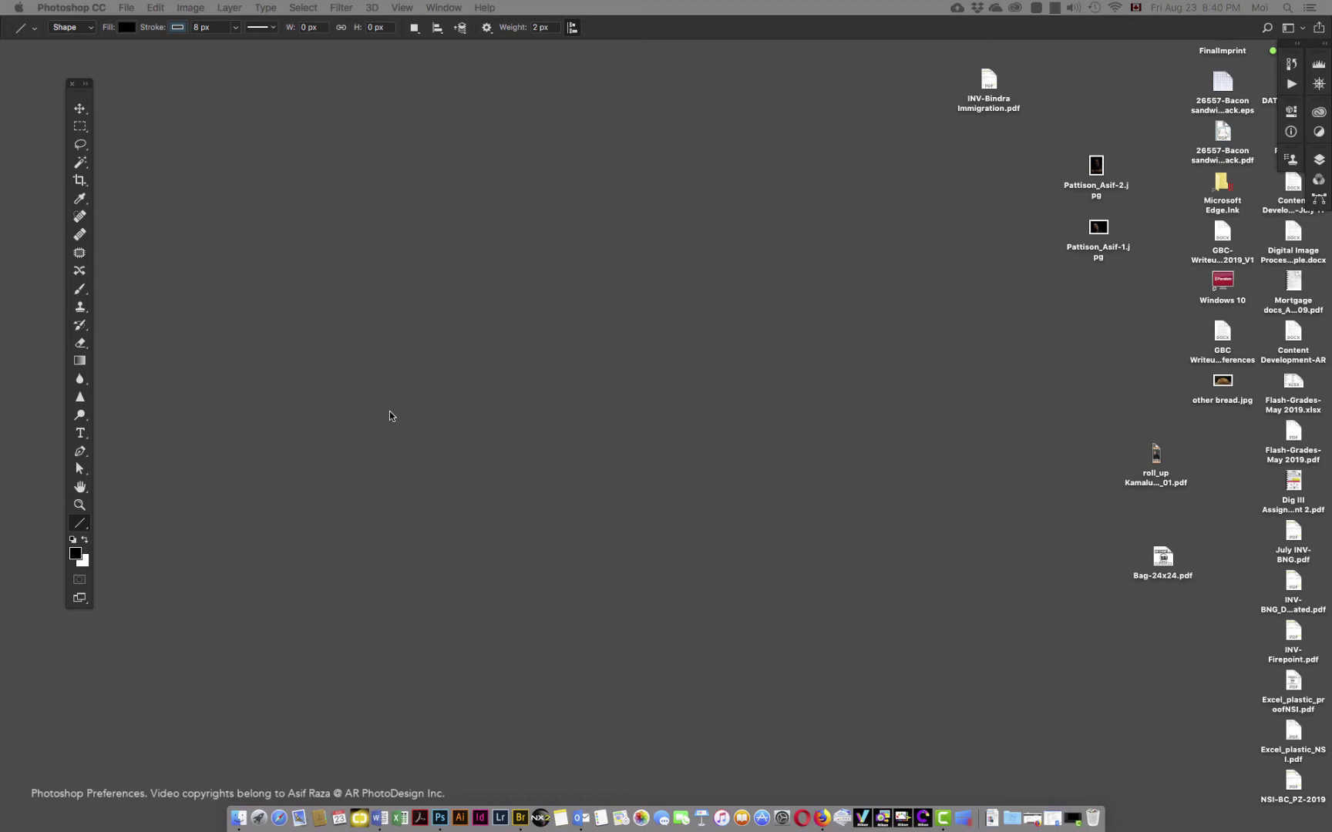
pyautogui.click(441, 10)
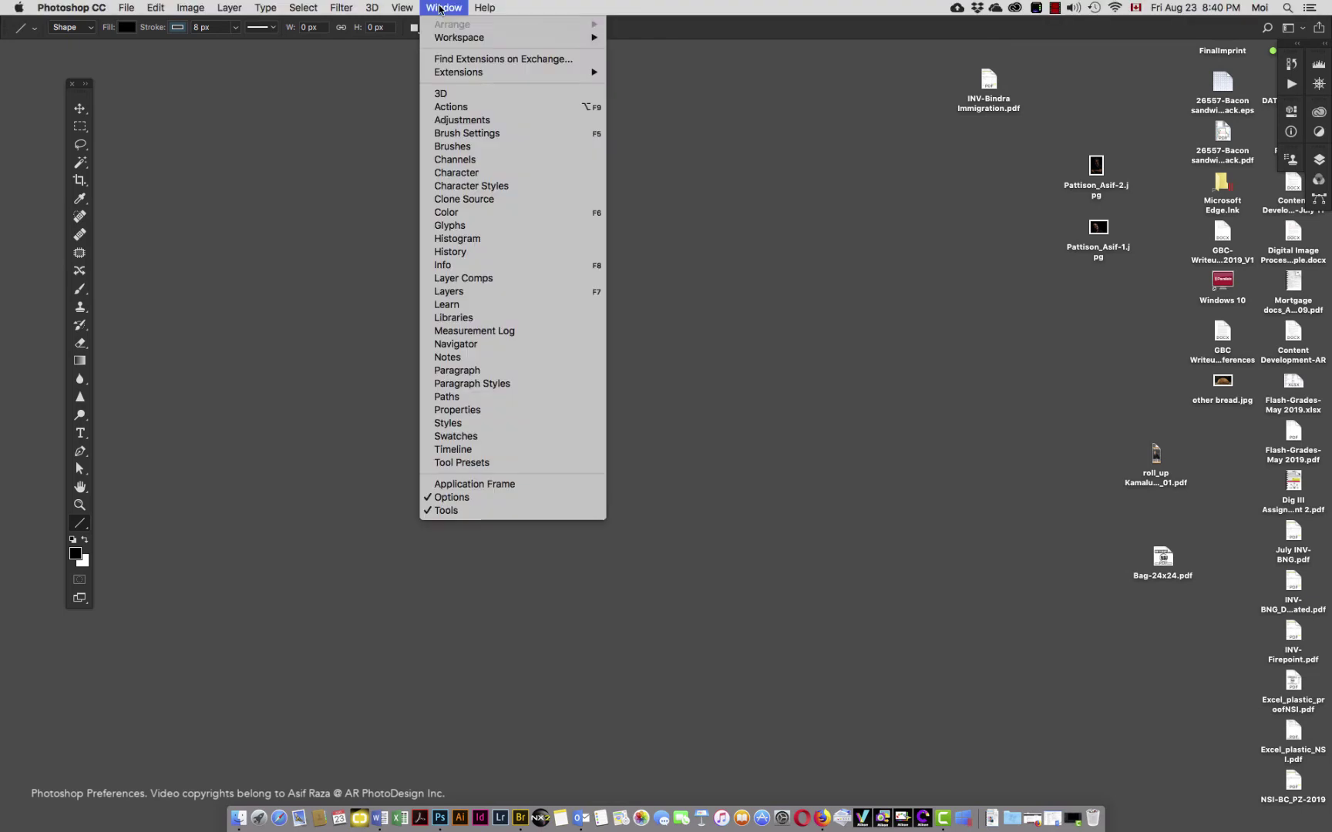
pyautogui.click(453, 484)
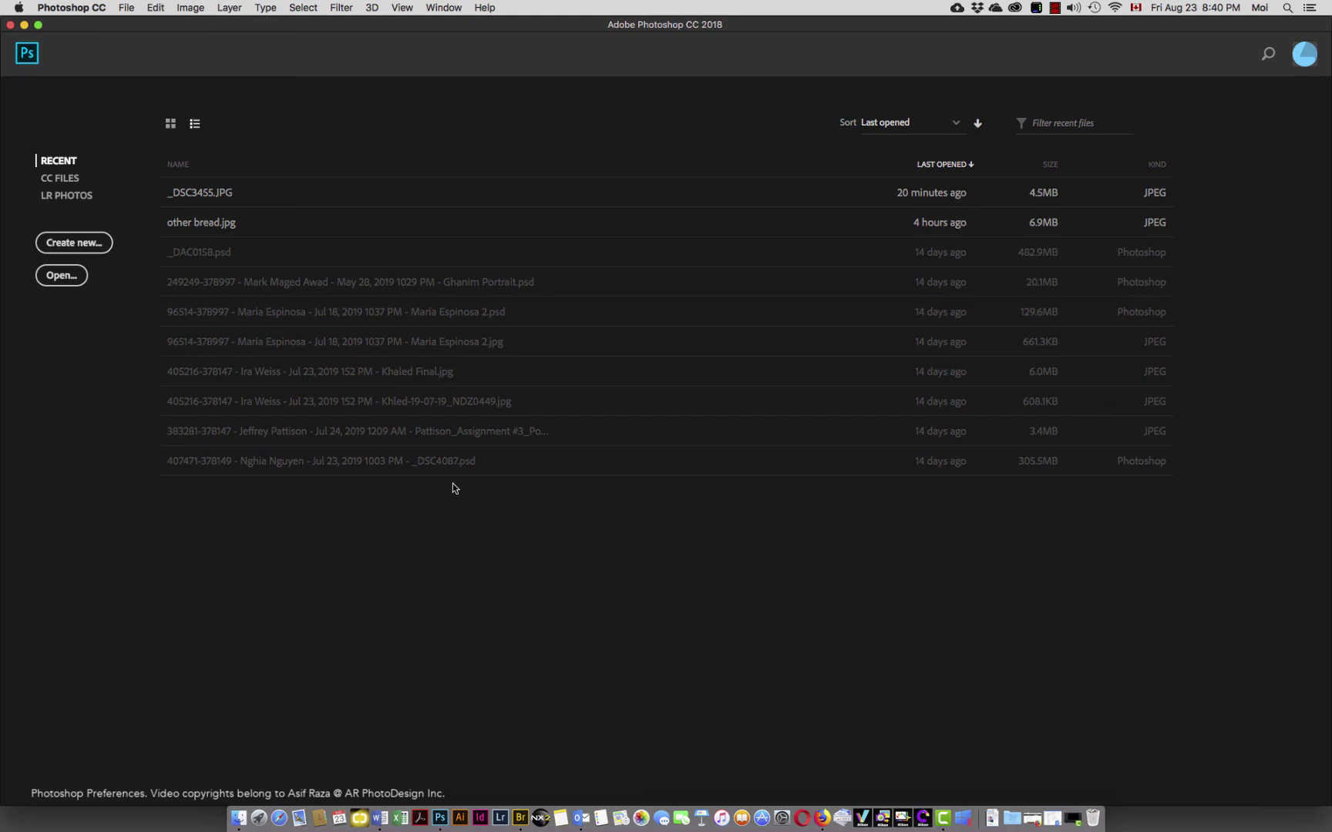
# Reset the Start workspace from the Window > Workspace menu
pyautogui.click(441, 8)
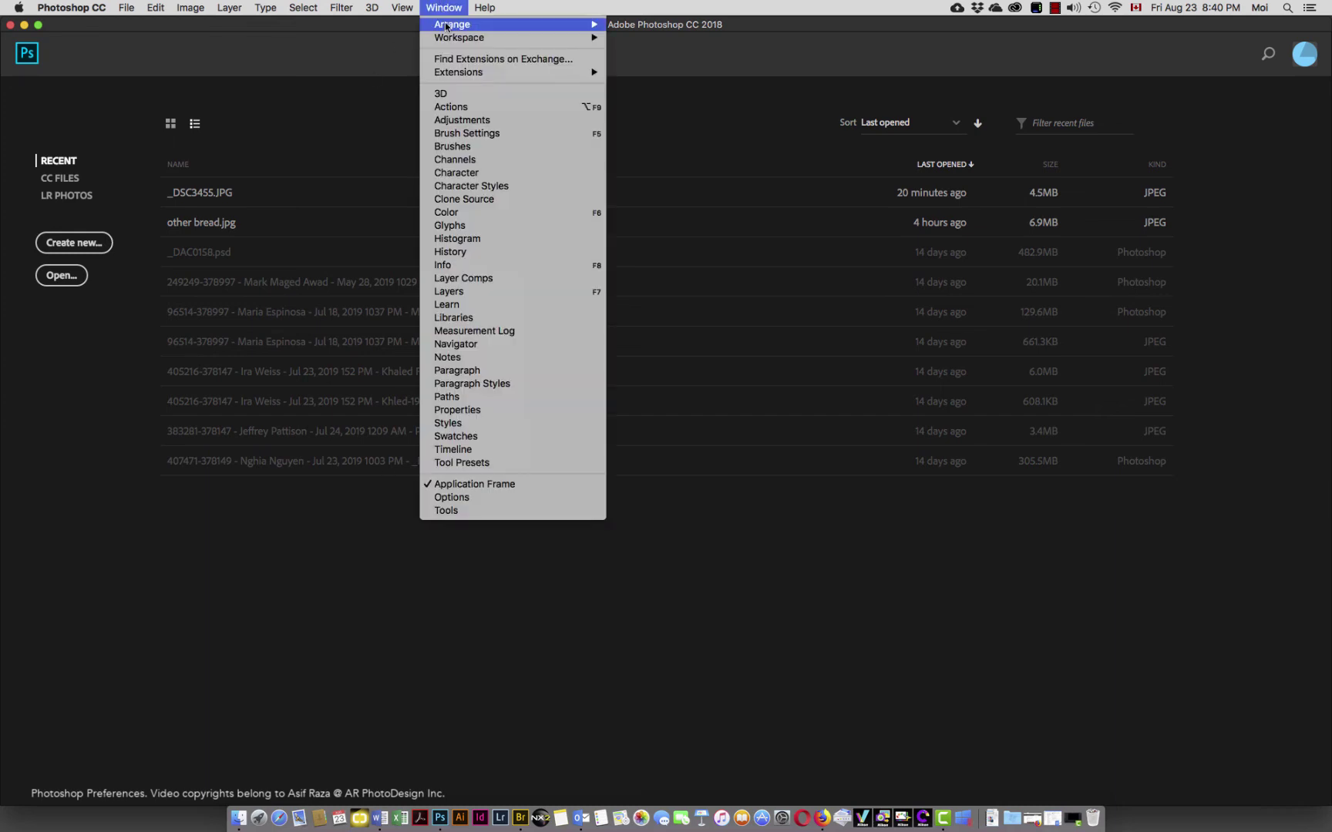
pyautogui.moveTo(449, 37)
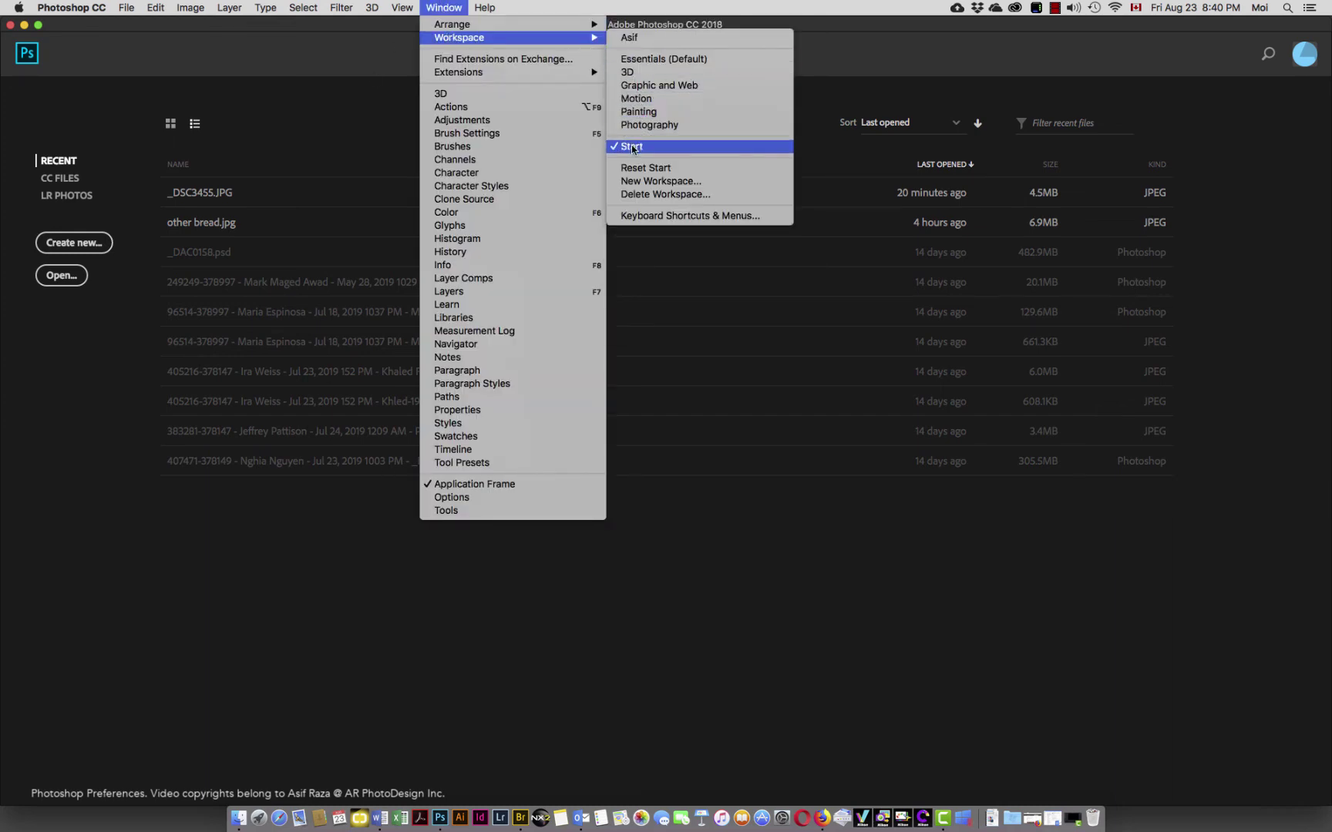
pyautogui.click(639, 173)
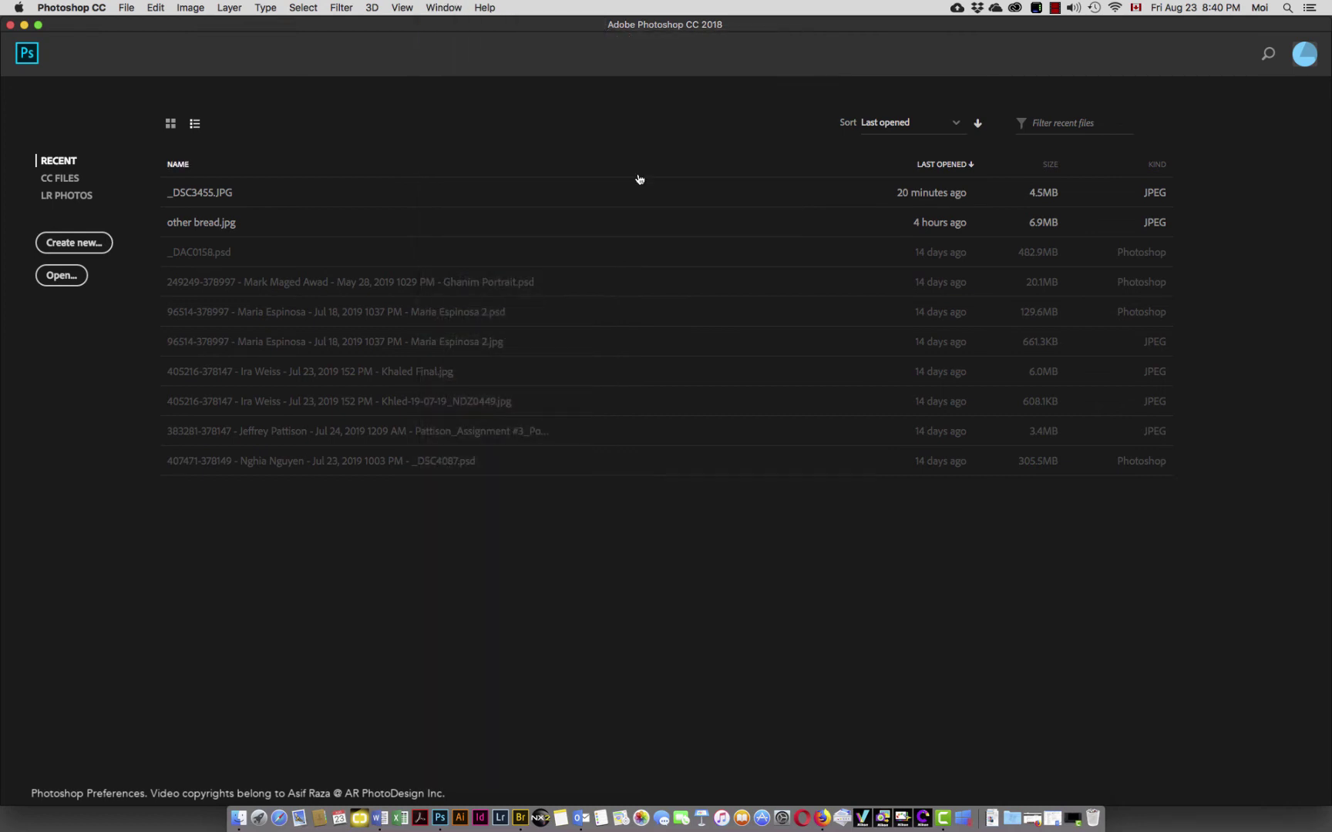
# Switch the layout to the Essentials (Default) workspace
pyautogui.click(448, 9)
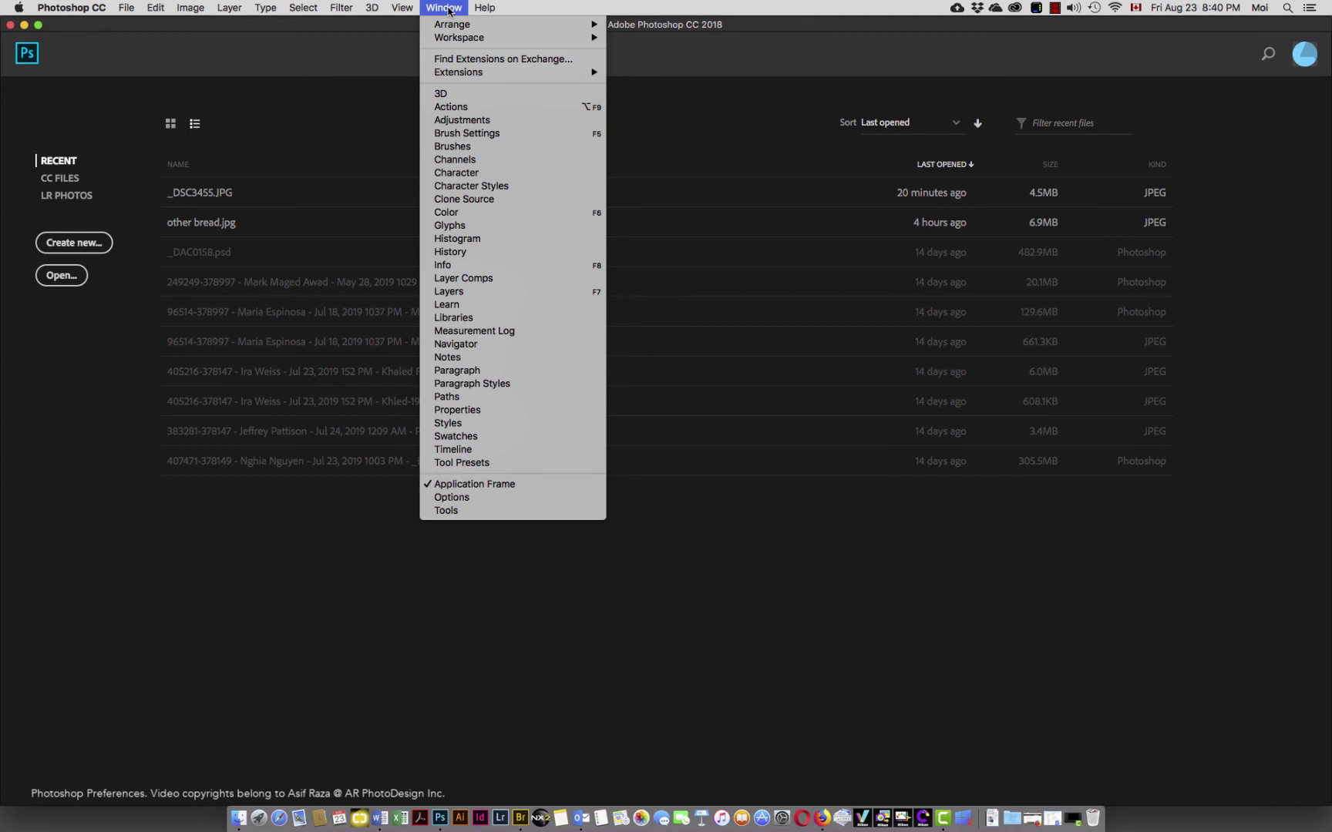
pyautogui.moveTo(455, 36)
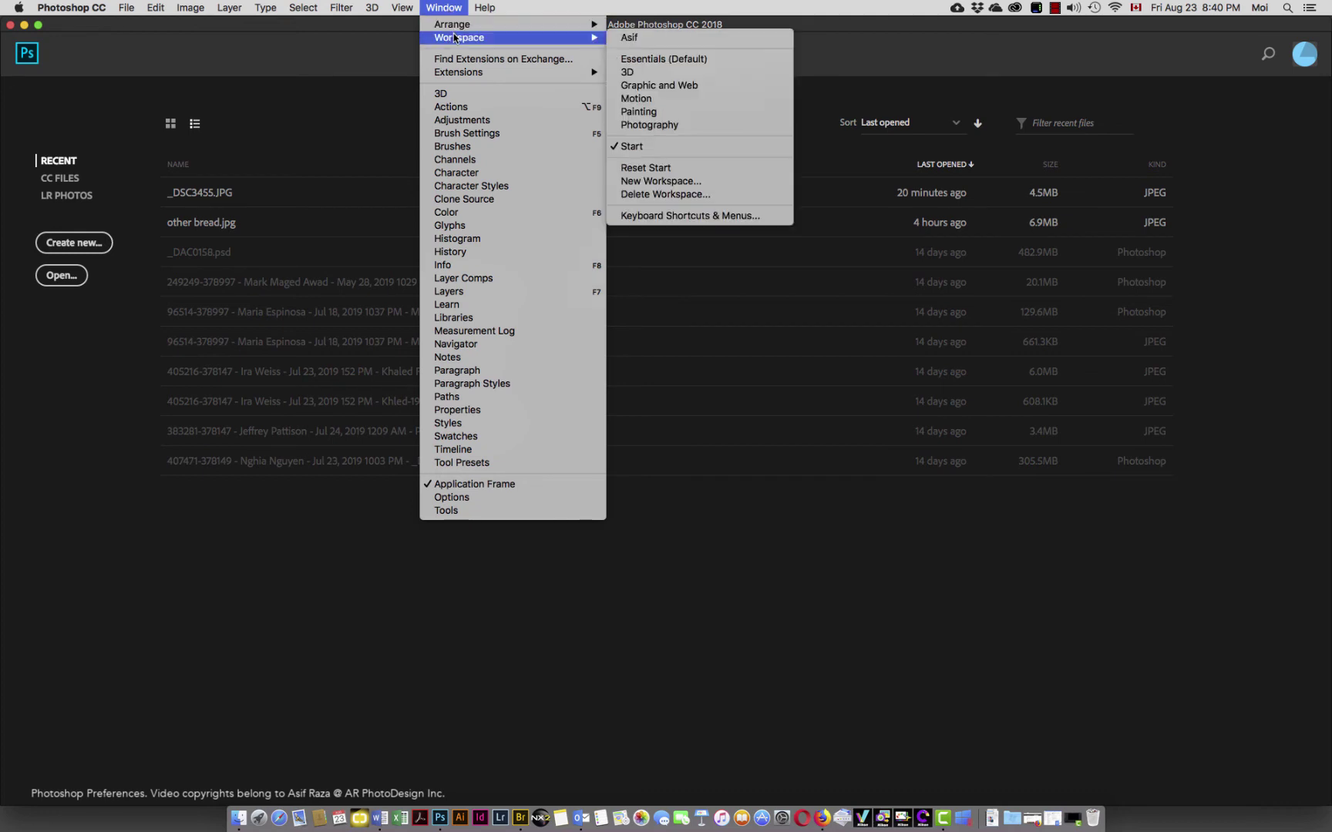
pyautogui.click(645, 62)
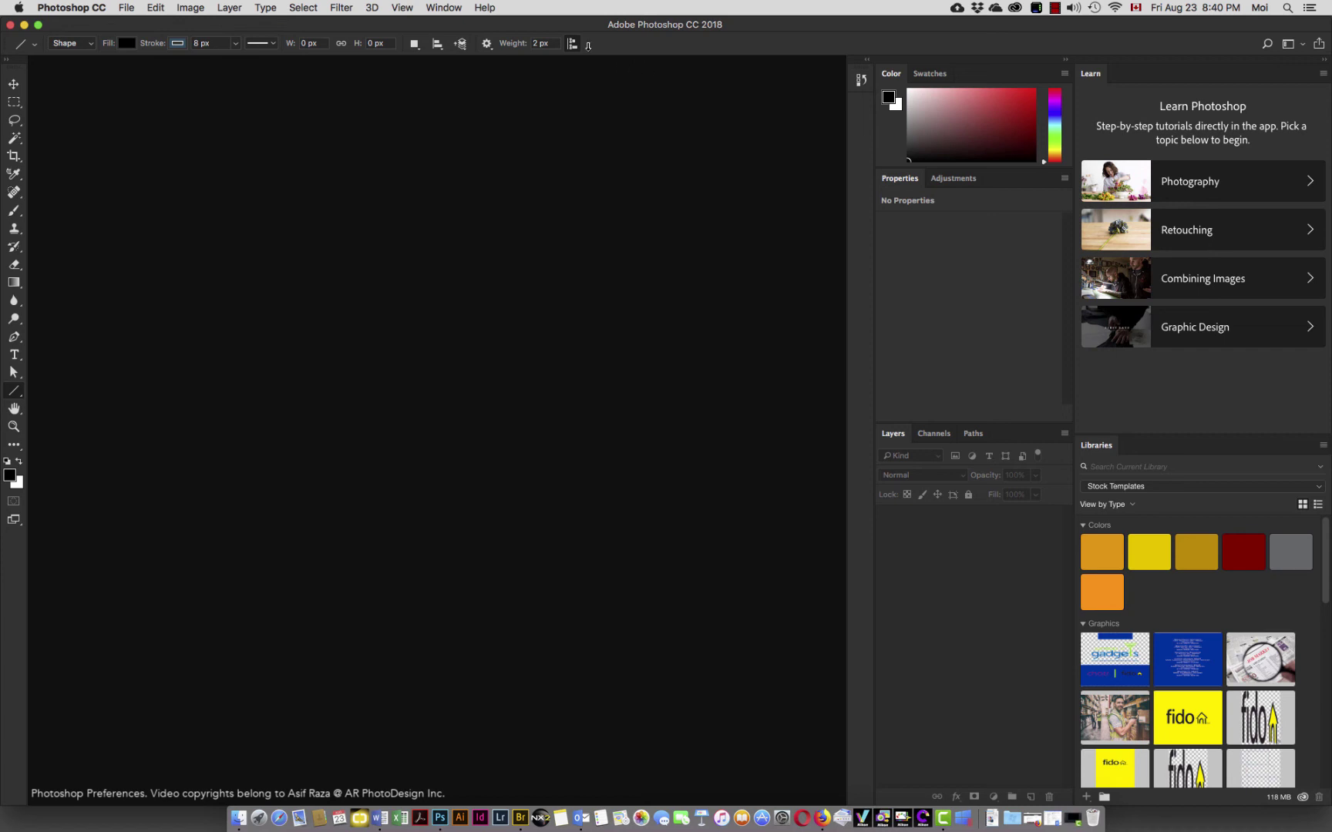
# Select the Photography workspace from the Window > Workspace menu
pyautogui.click(444, 8)
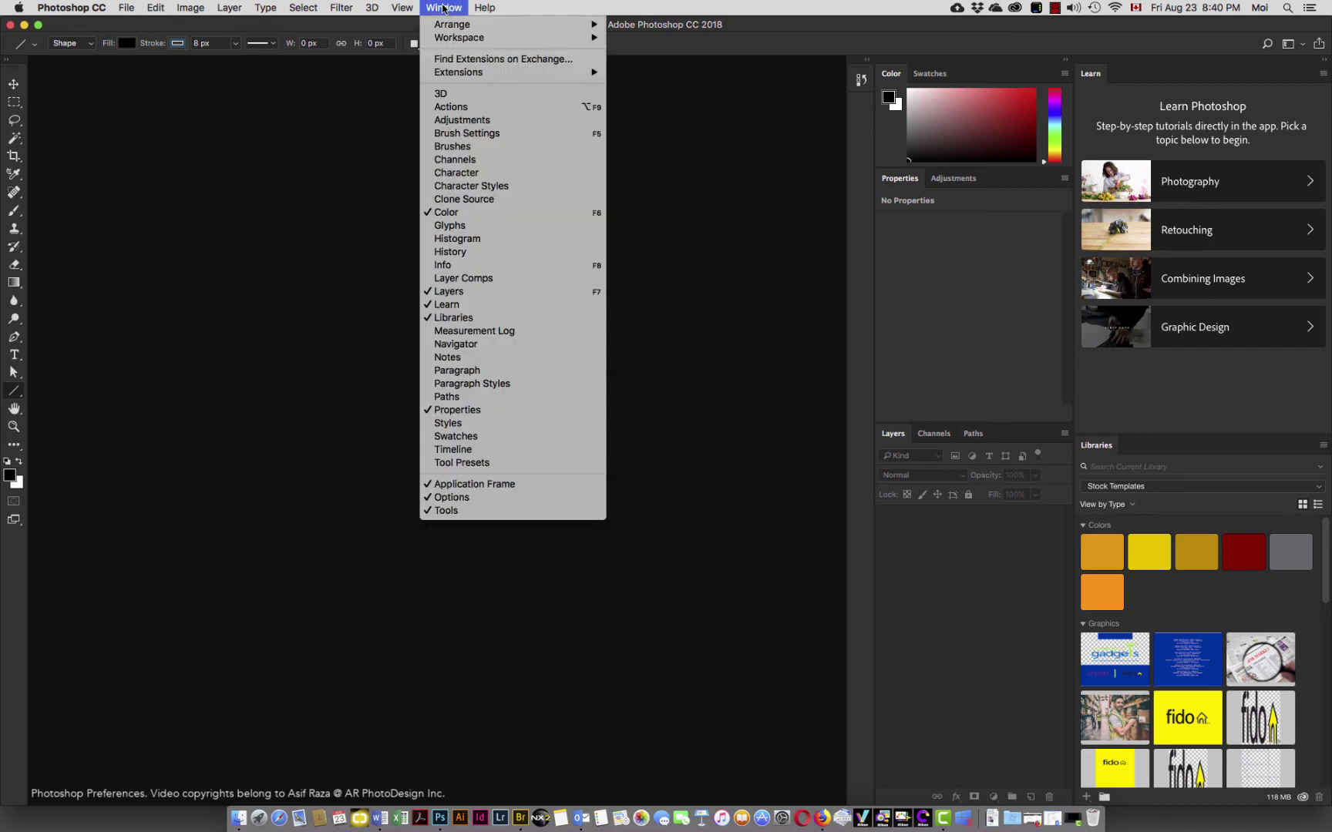
pyautogui.moveTo(449, 43)
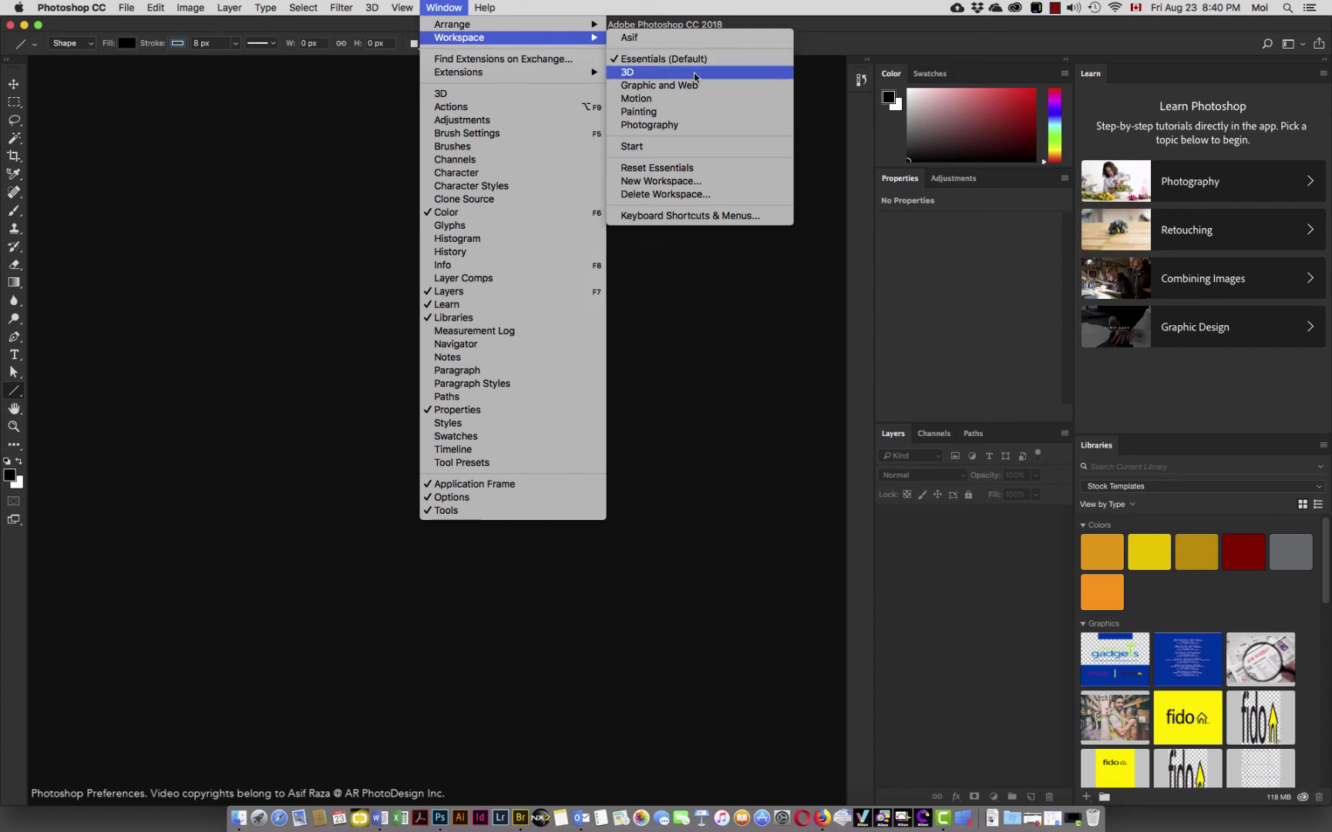
pyautogui.click(670, 126)
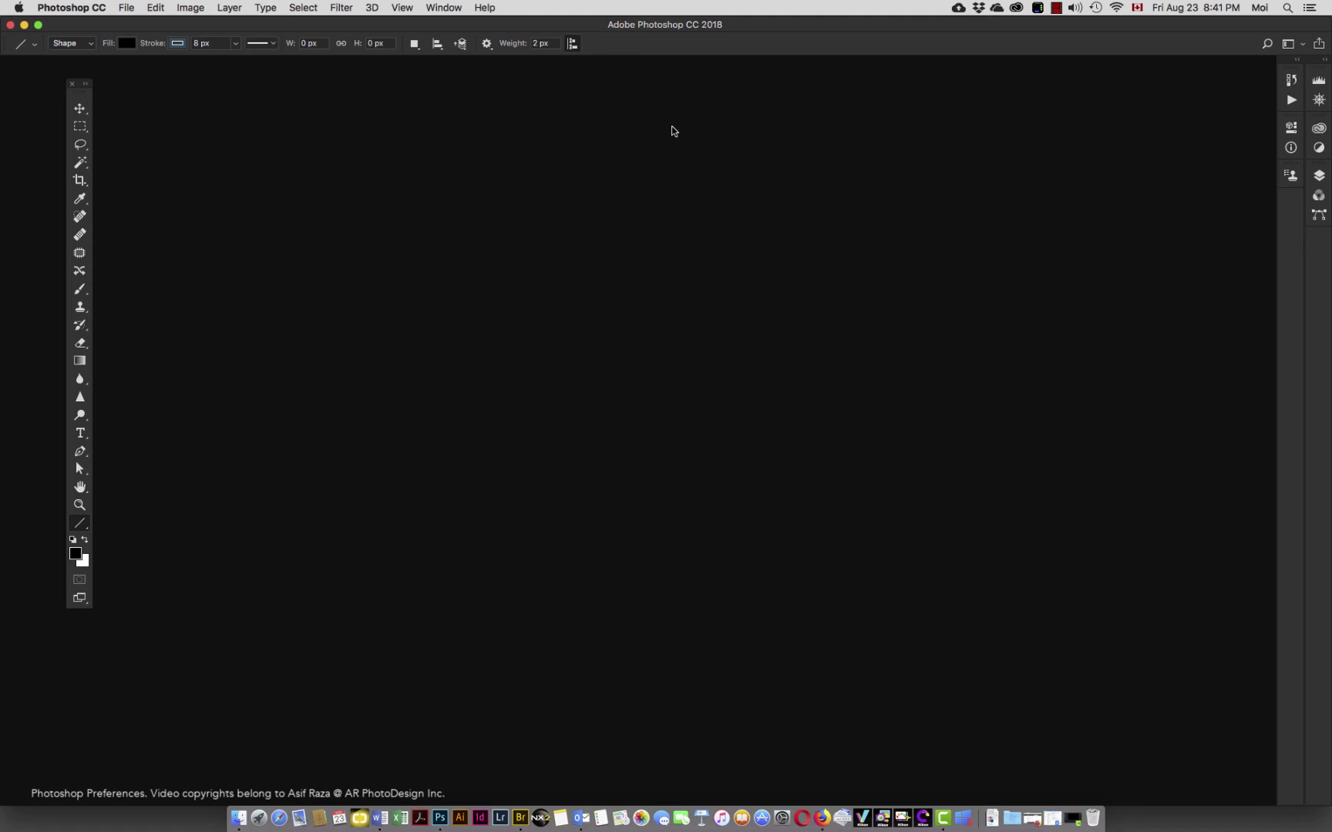
# Apply Reset Photography from the Window > Workspace menu to restore its default panels
pyautogui.click(437, 10)
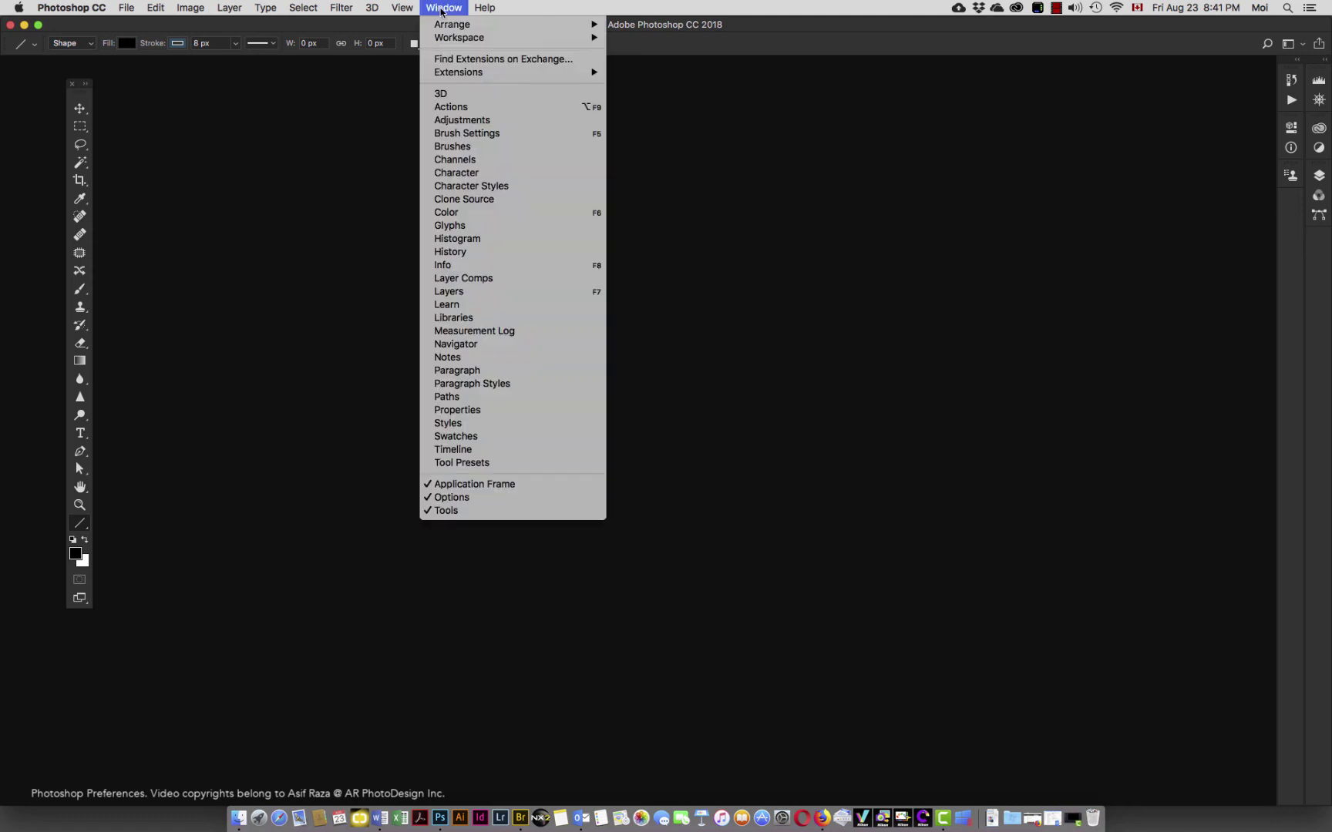
pyautogui.moveTo(449, 38)
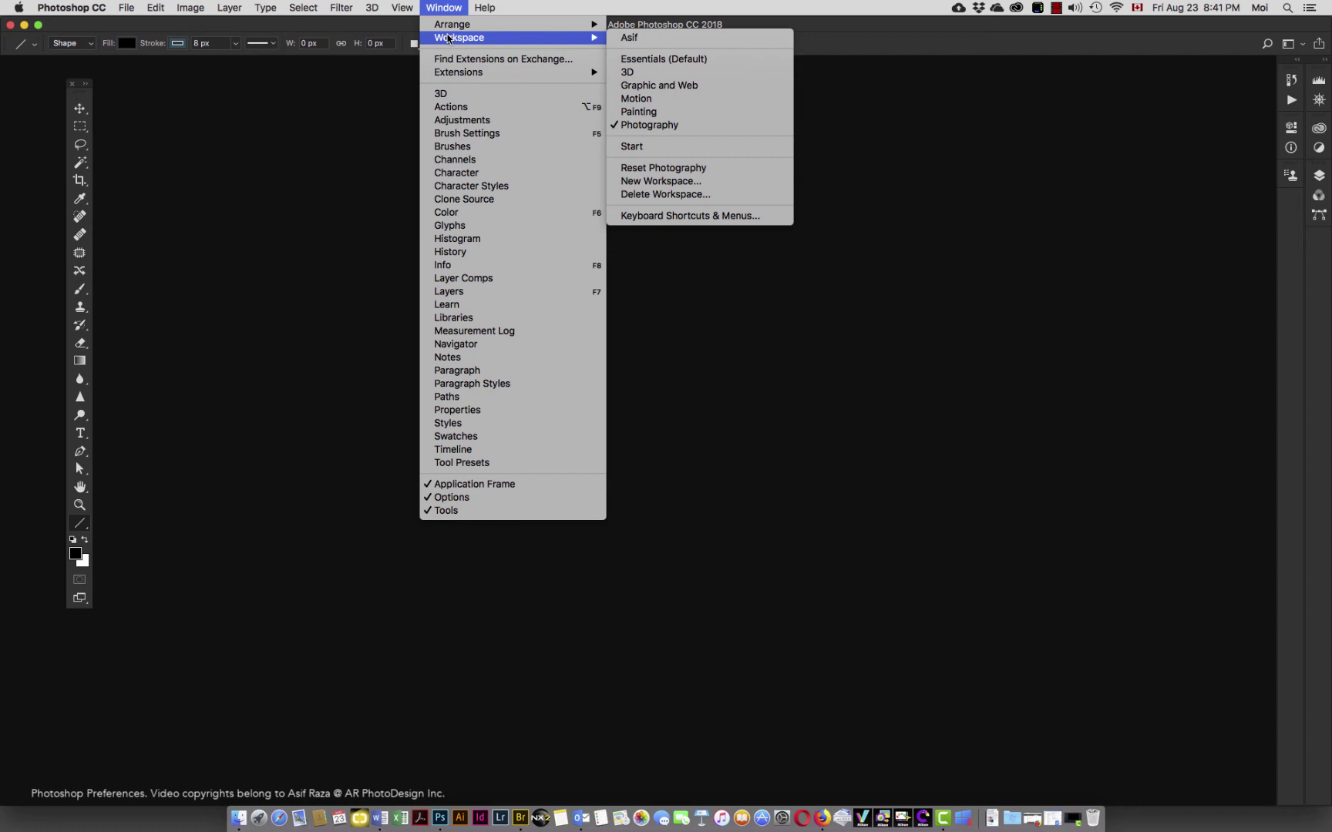
pyautogui.click(676, 169)
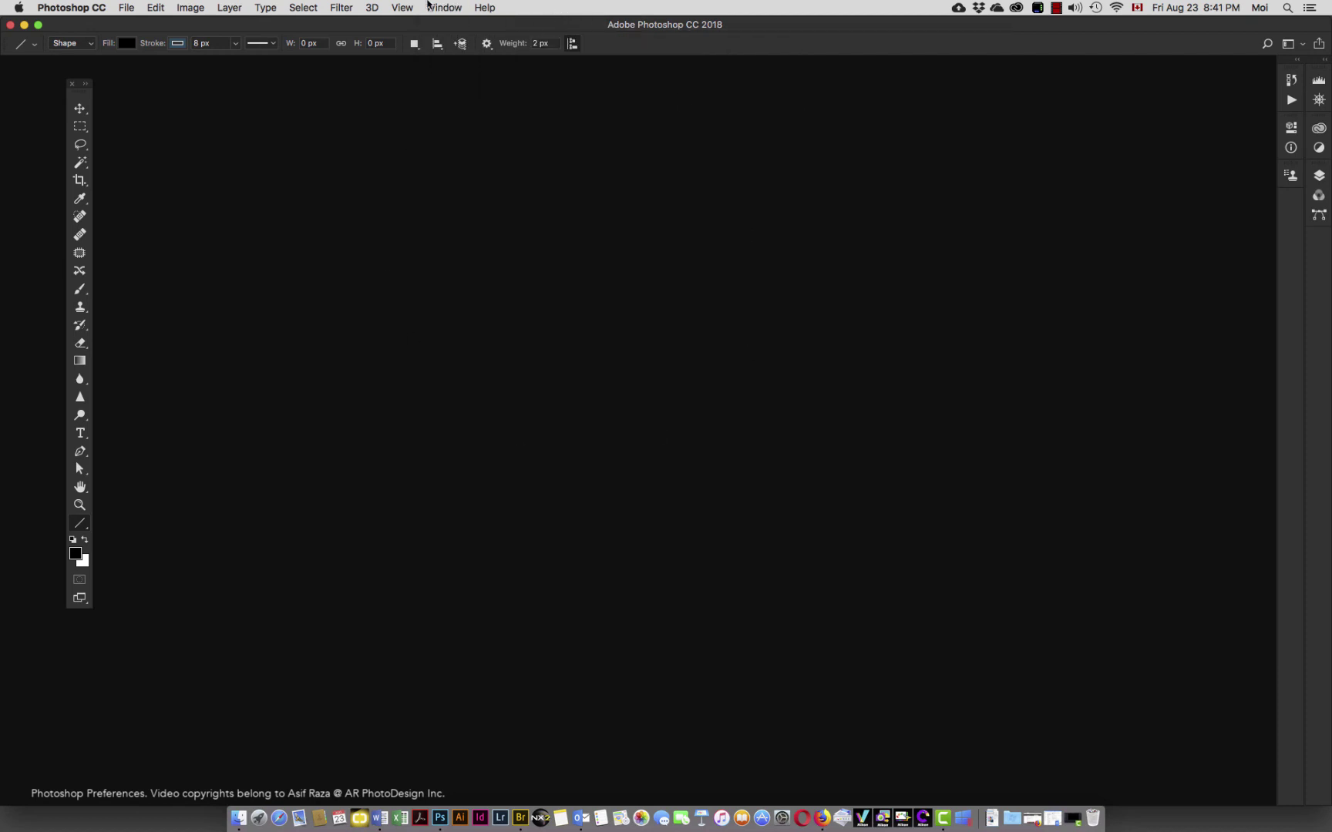